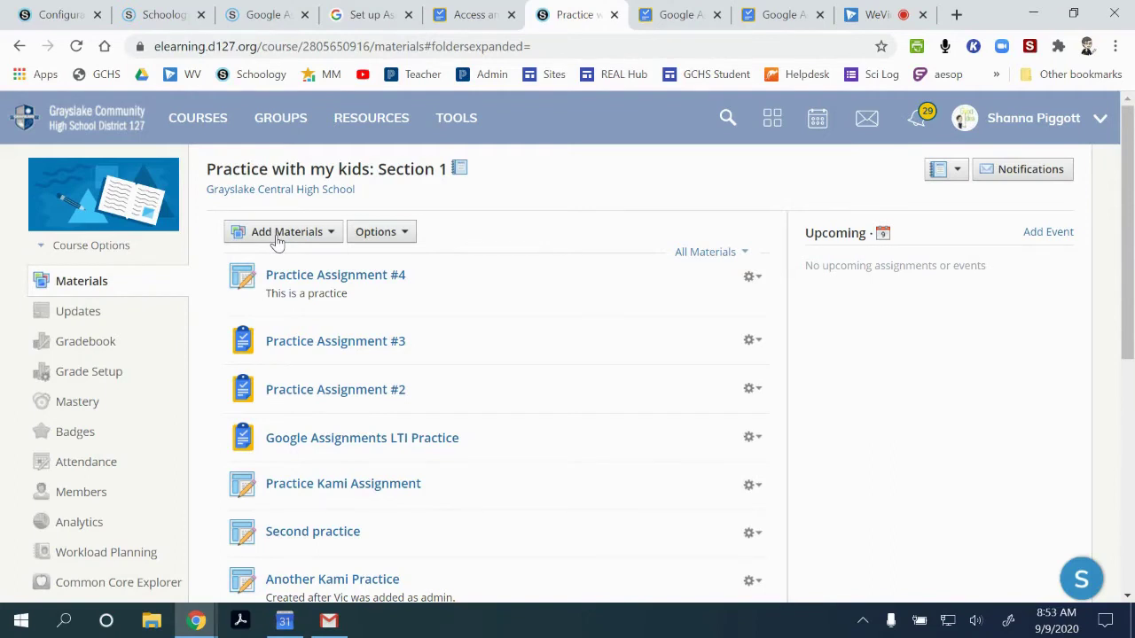
- Start a new assignment in the course materials and make its name field active
{"action": "left_click", "coordinate": [278, 239]}
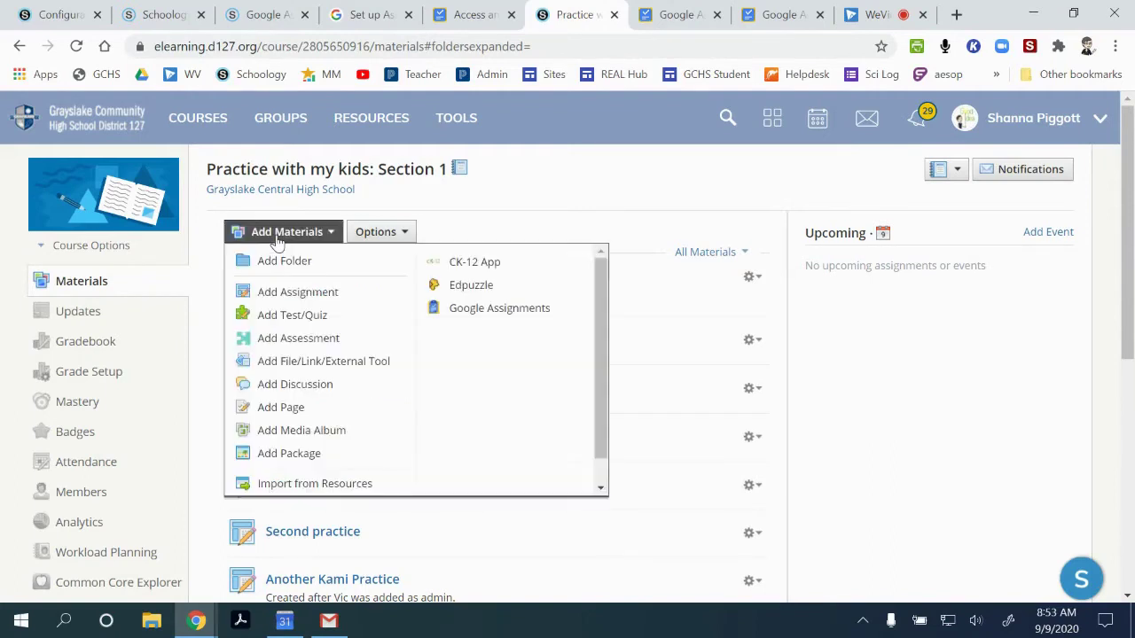
{"action": "left_click", "coordinate": [285, 292]}
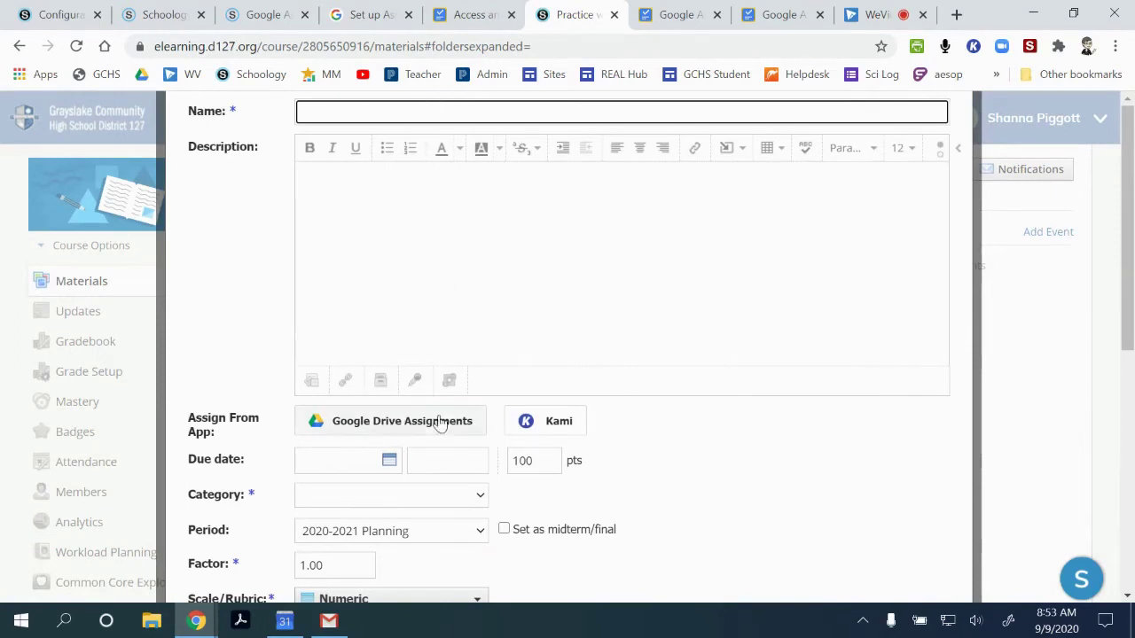
{"action": "scroll", "coordinate": [440, 433], "scroll_direction": "down", "scroll_amount": 1}
{"action": "scroll", "coordinate": [436, 438], "scroll_direction": "down", "scroll_amount": 1}
{"action": "scroll", "coordinate": [436, 426], "scroll_direction": "up", "scroll_amount": 2}
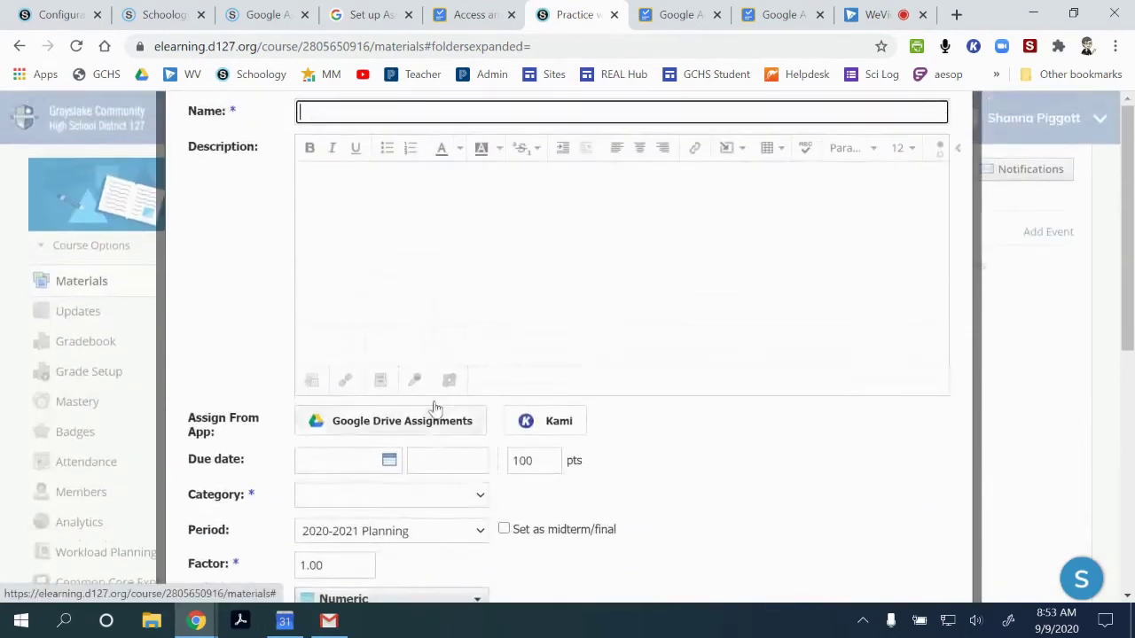
{"action": "left_click", "coordinate": [337, 115]}
{"action": "scroll", "coordinate": [371, 349], "scroll_direction": "down", "scroll_amount": 1}
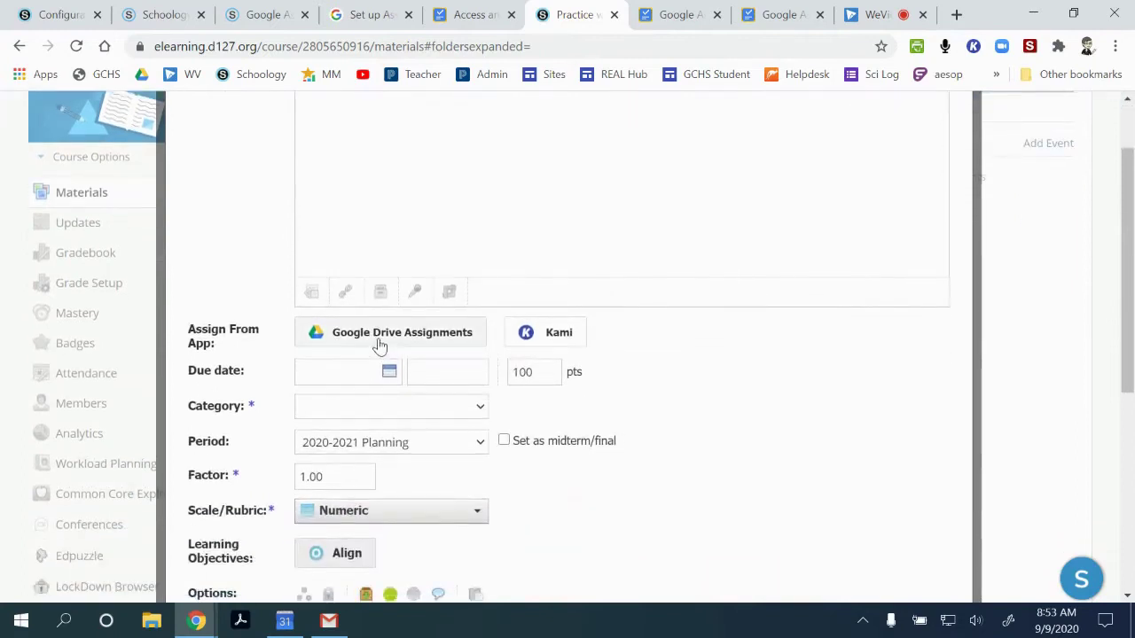
- Search Google Drive Assignments for "Unit 1 Review" and attach the Unit 1 Review Slideshow to the new assignment
{"action": "left_click", "coordinate": [379, 342]}
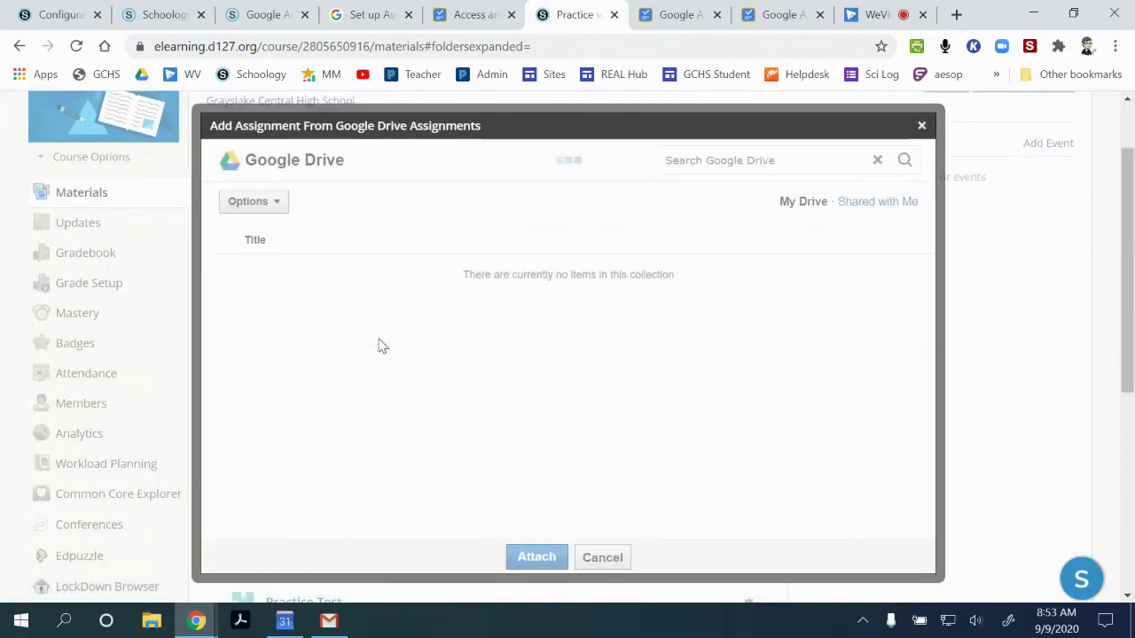
{"action": "left_click", "coordinate": [395, 337]}
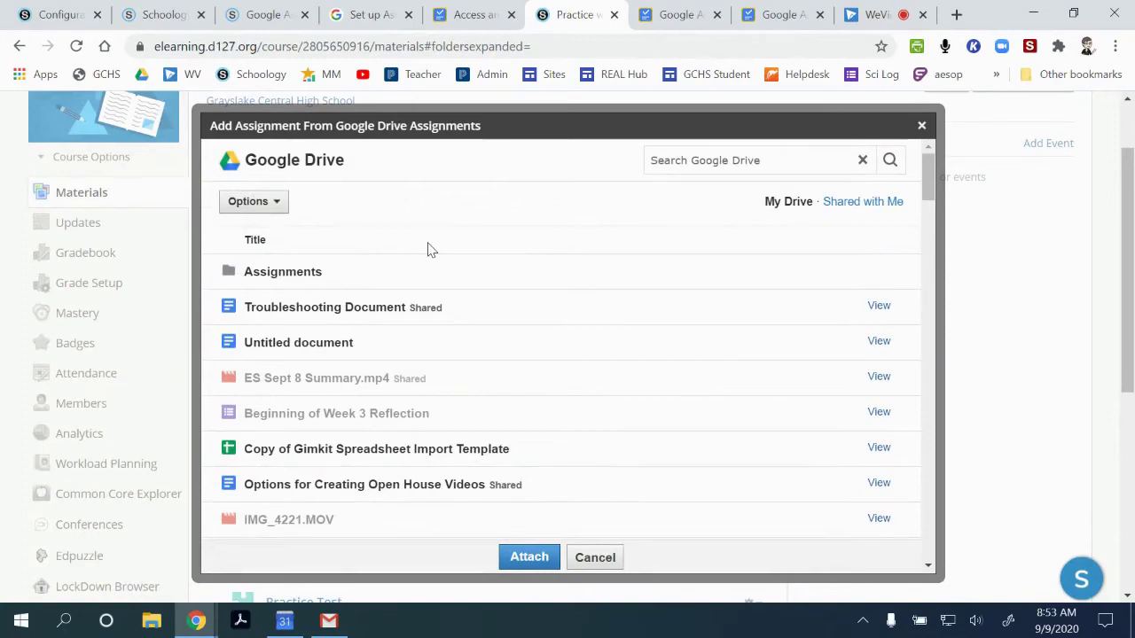
{"action": "scroll", "coordinate": [547, 271], "scroll_direction": "down", "scroll_amount": 2}
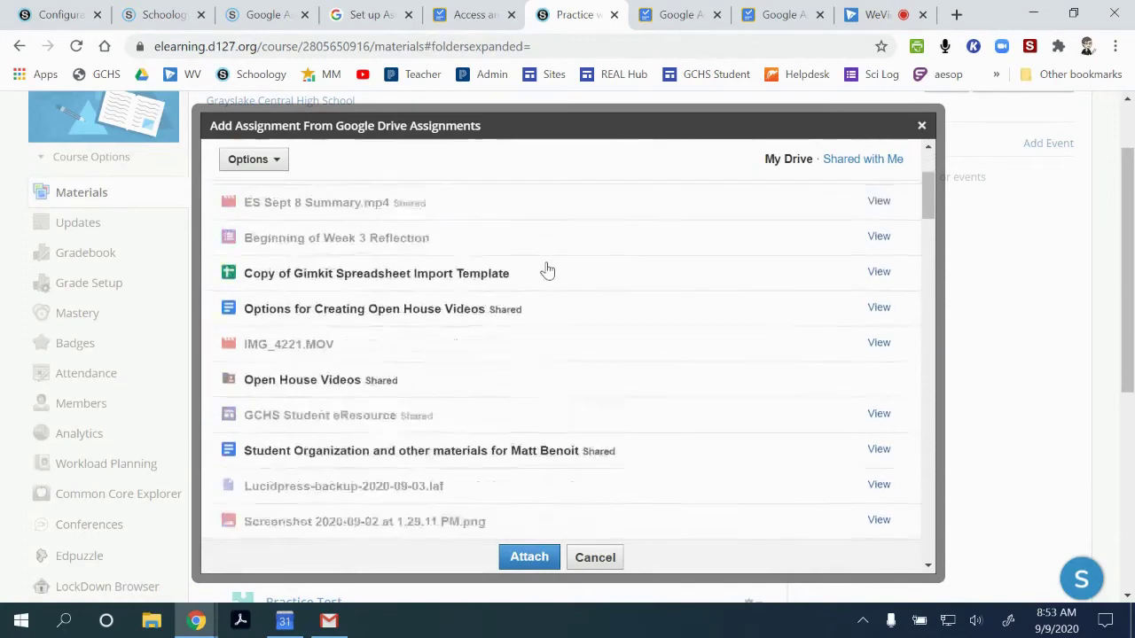
{"action": "scroll", "coordinate": [547, 270], "scroll_direction": "down", "scroll_amount": 10}
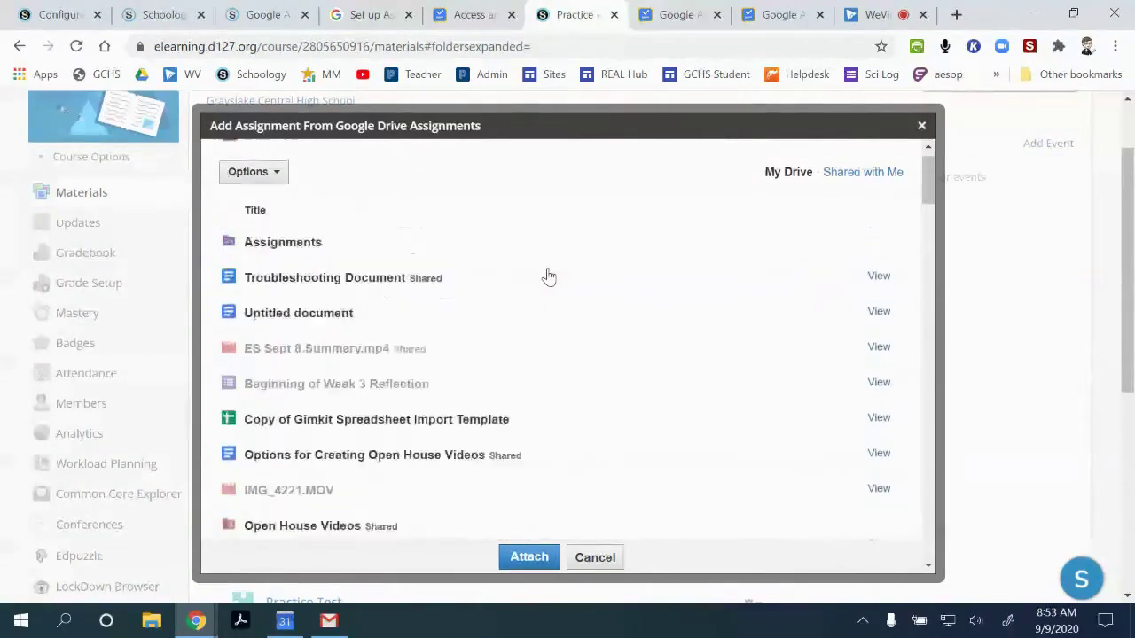
{"action": "left_click", "coordinate": [746, 164]}
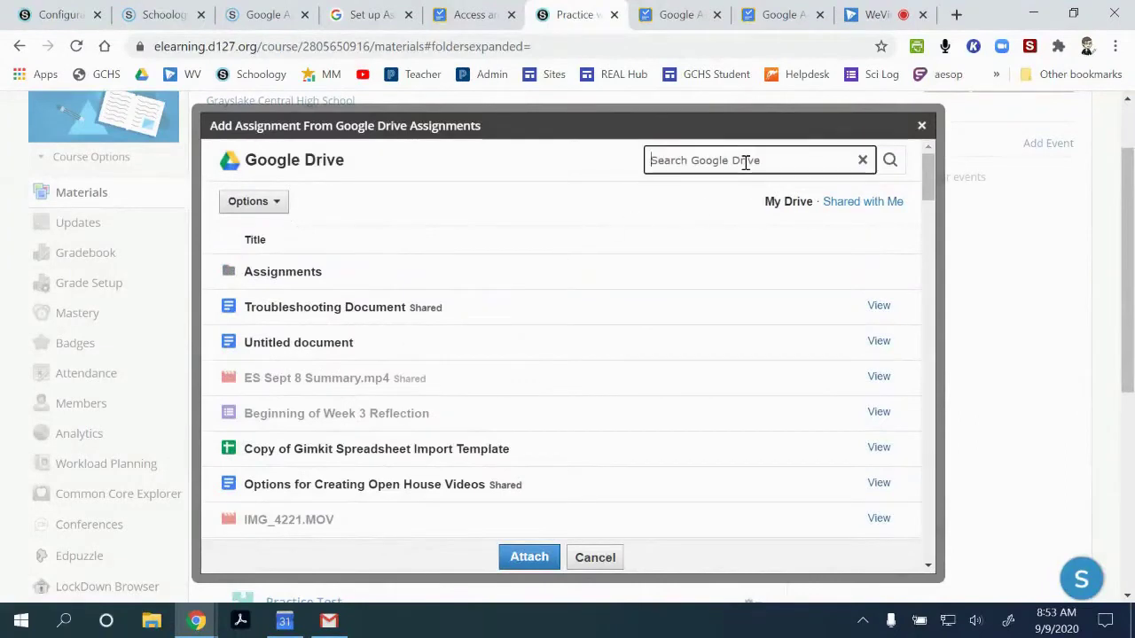
{"action": "type", "text": "Un"}
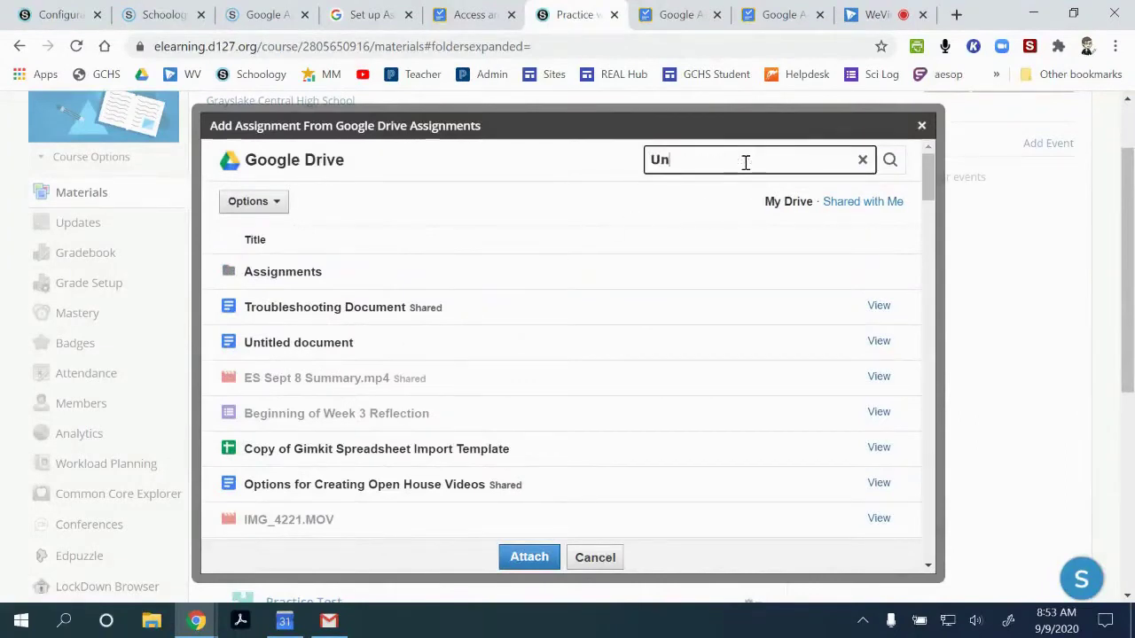
{"action": "type", "text": "it 1 Review"}
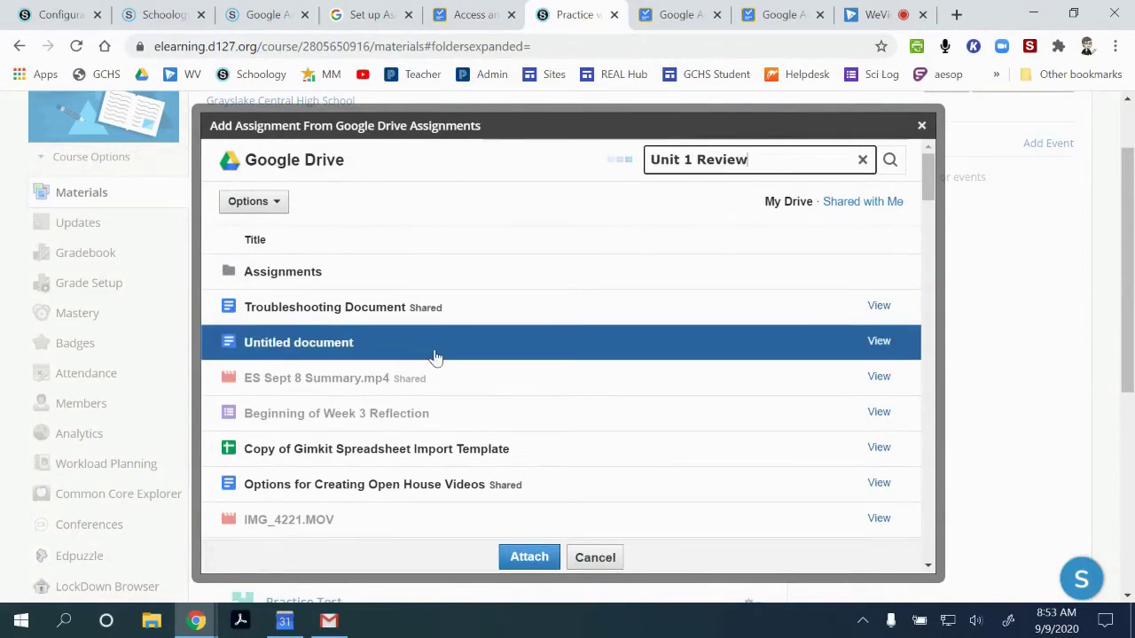
{"action": "scroll", "coordinate": [437, 435], "scroll_direction": "down", "scroll_amount": 1}
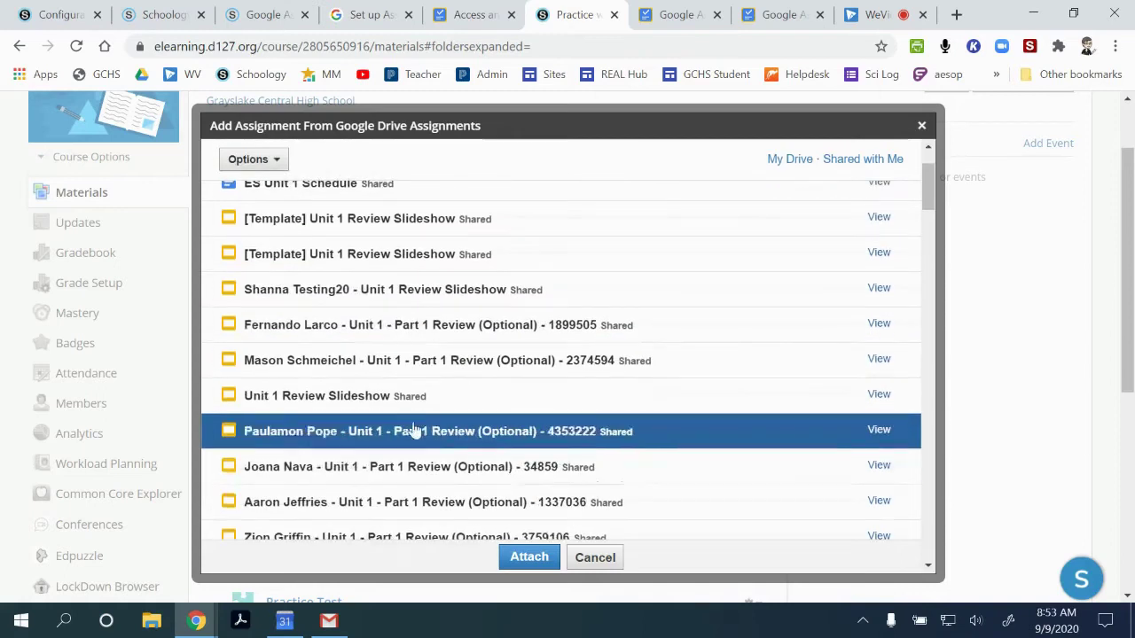
{"action": "left_click", "coordinate": [413, 401]}
{"action": "left_click", "coordinate": [527, 560]}
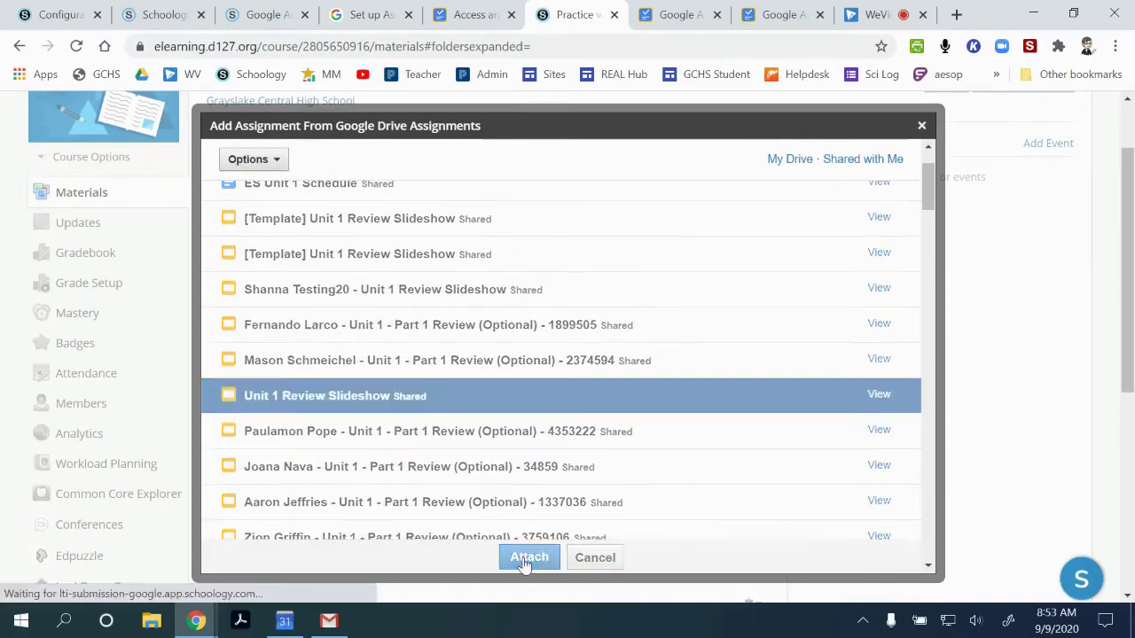
- Set the new assignment's category to Homework
{"action": "scroll", "coordinate": [418, 527], "scroll_direction": "down", "scroll_amount": 1}
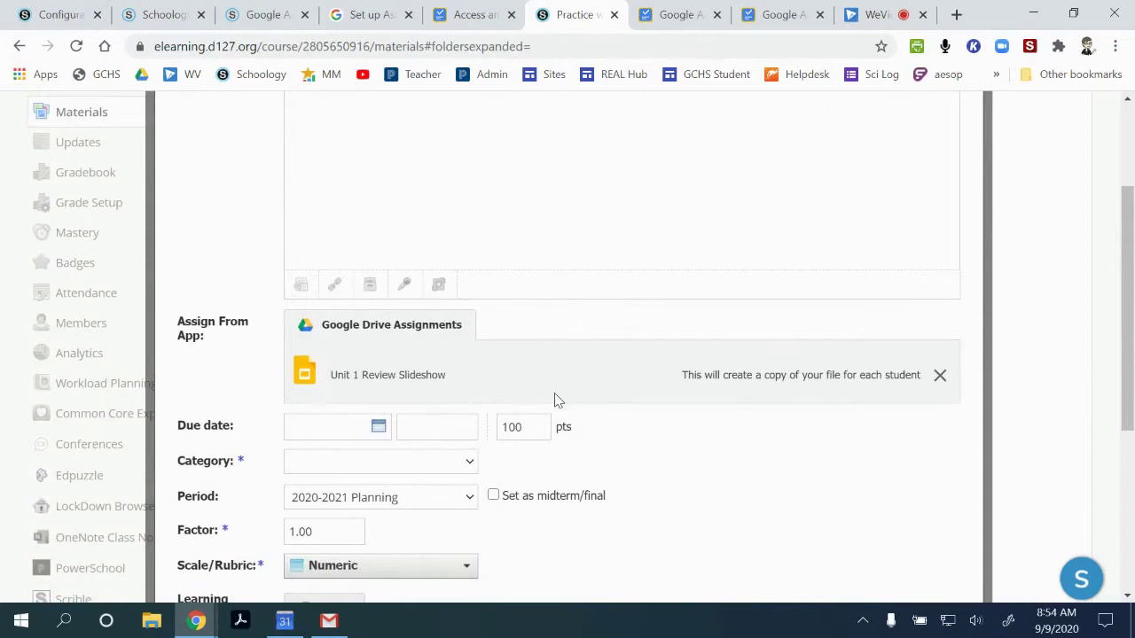
{"action": "scroll", "coordinate": [554, 400], "scroll_direction": "down", "scroll_amount": 1}
{"action": "left_click", "coordinate": [431, 384]}
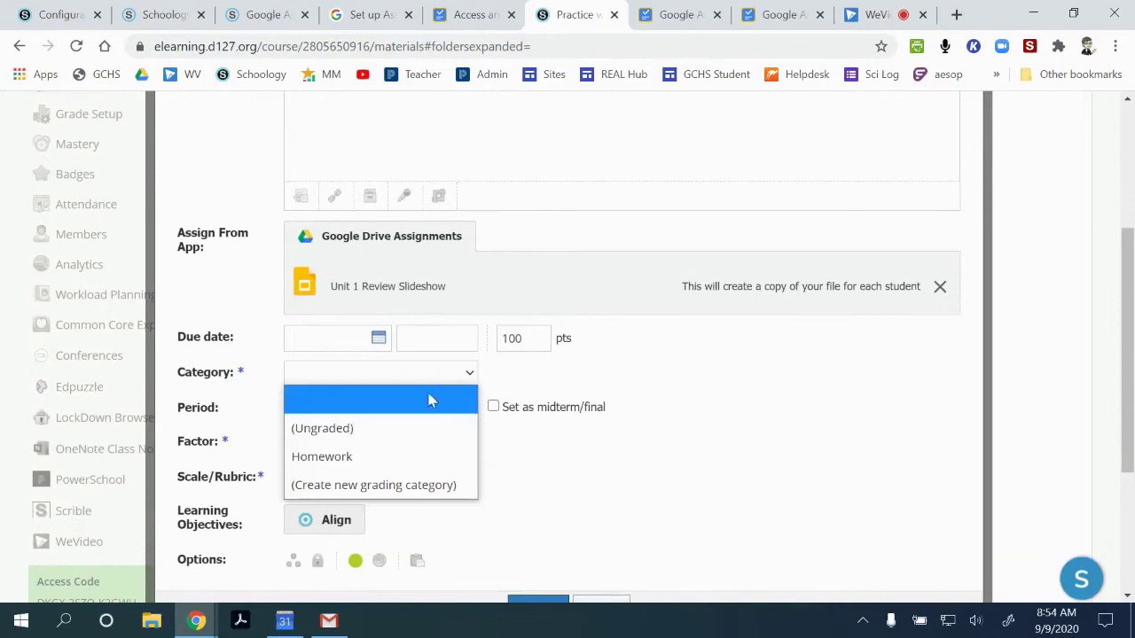
{"action": "left_click", "coordinate": [412, 452]}
{"action": "scroll", "coordinate": [412, 452], "scroll_direction": "up", "scroll_amount": 2}
{"action": "scroll", "coordinate": [487, 364], "scroll_direction": "down", "scroll_amount": 3}
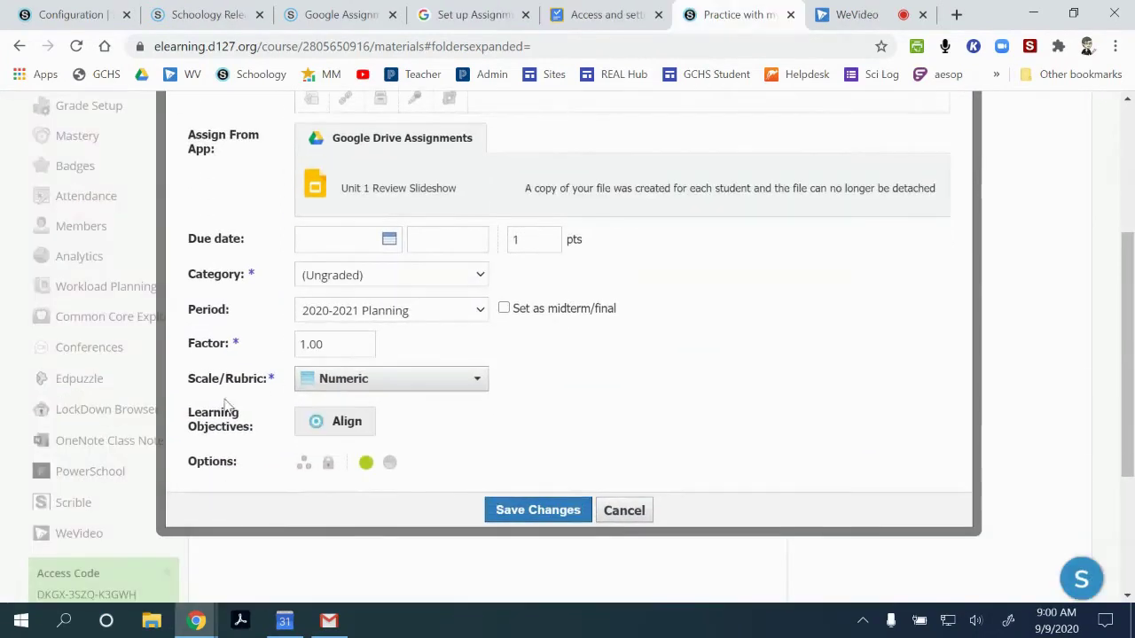
- Check the available scale and rubric choices for the assignment, including creating a new one, and leave the assignment form
{"action": "left_click", "coordinate": [370, 381]}
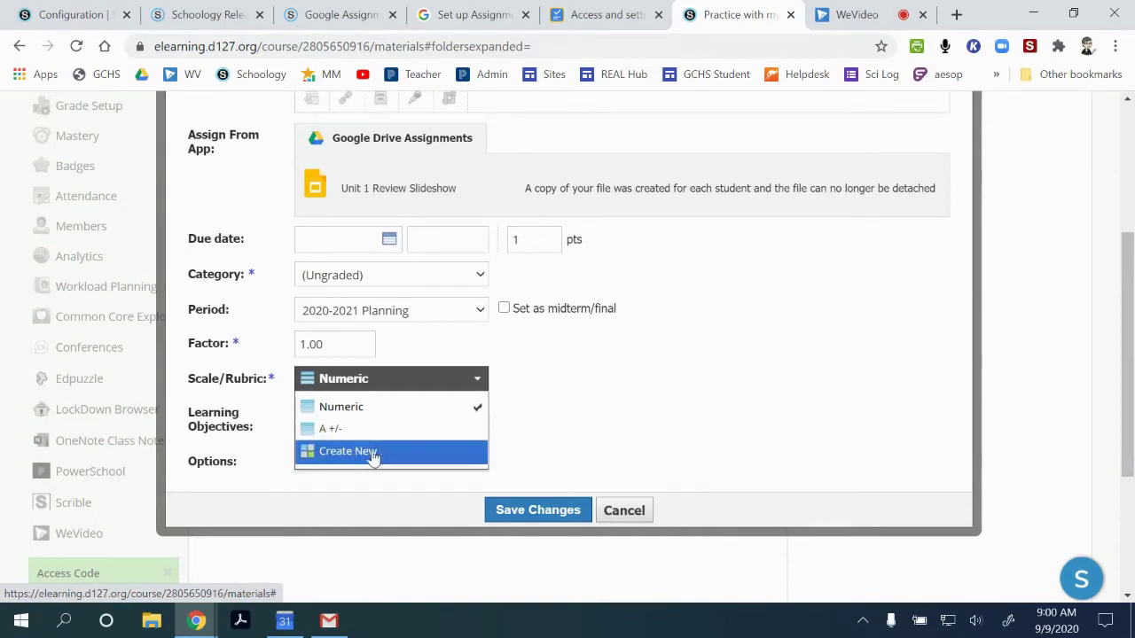
{"action": "left_click", "coordinate": [668, 426]}
{"action": "scroll", "coordinate": [666, 426], "scroll_direction": "up", "scroll_amount": 3}
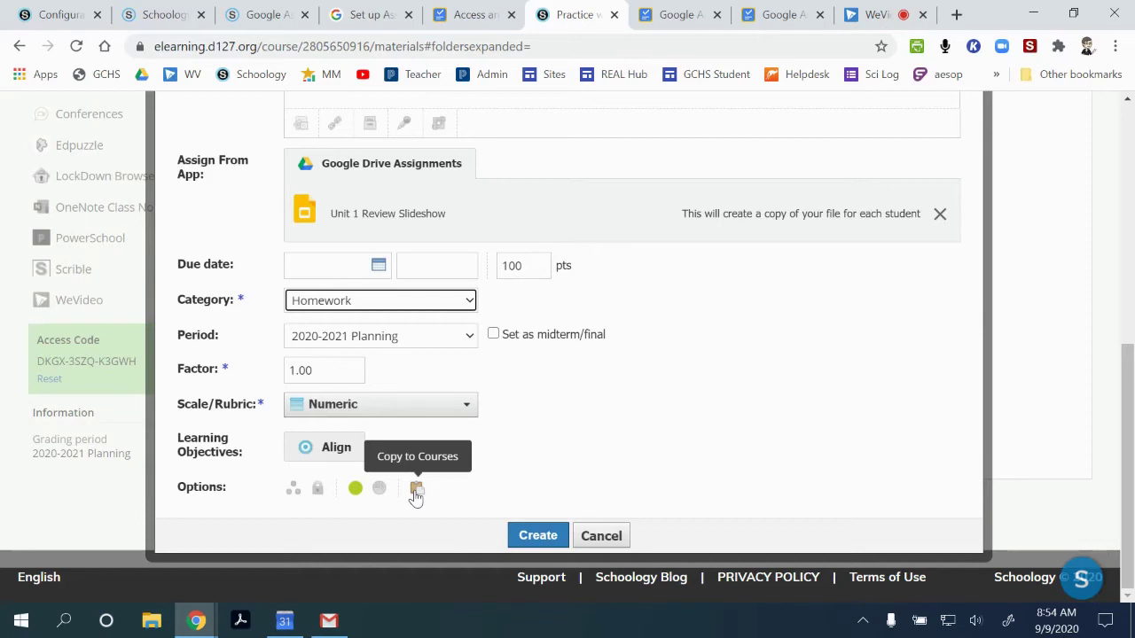
{"action": "left_click", "coordinate": [535, 537]}
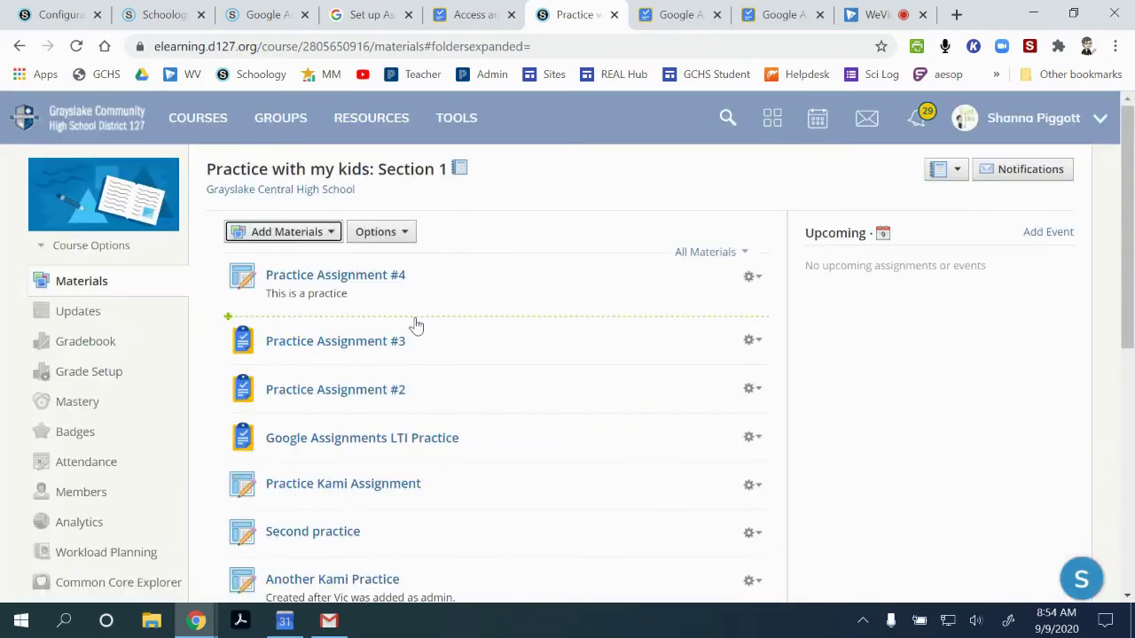
- Open Practice Assignment #4 and check the in-progress work of the first two students
{"action": "left_click", "coordinate": [380, 282]}
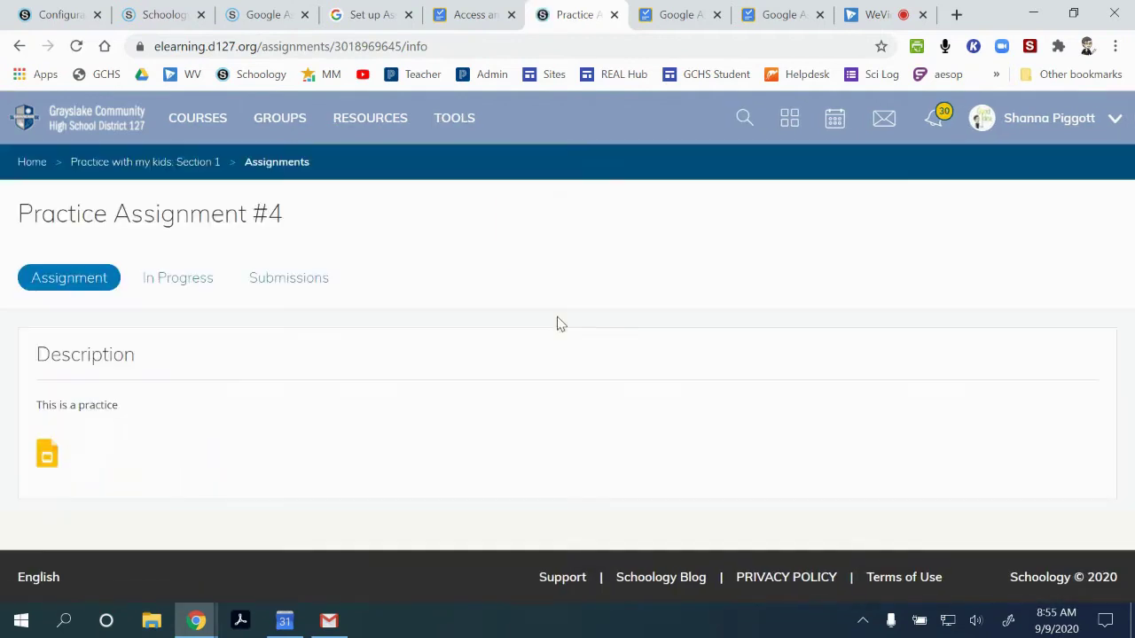
{"action": "left_click", "coordinate": [193, 280]}
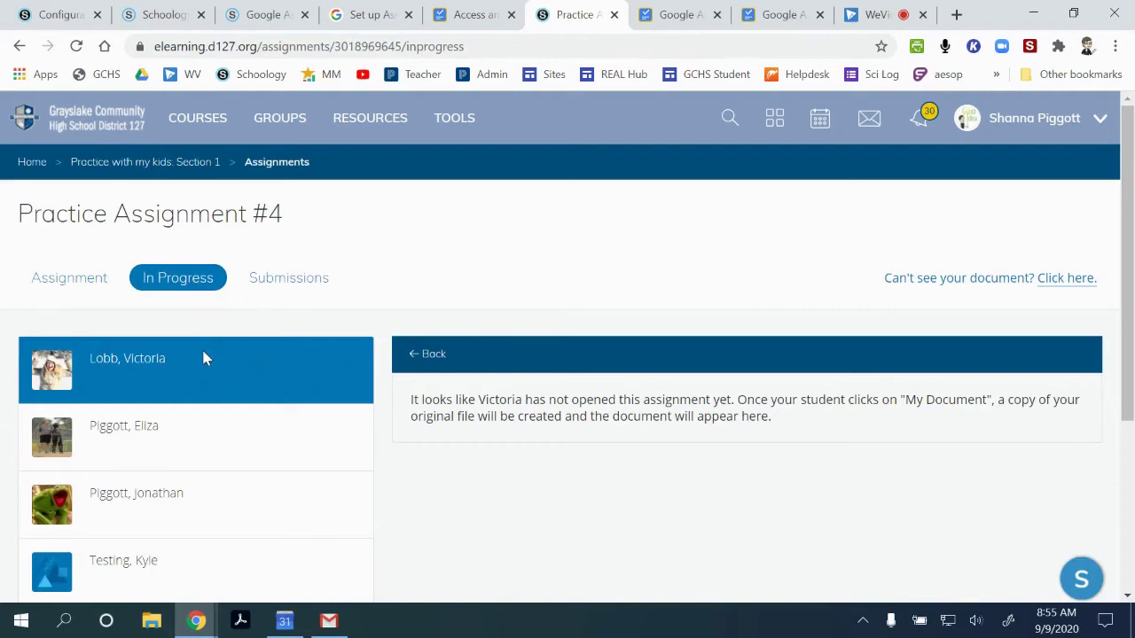
{"action": "scroll", "coordinate": [204, 358], "scroll_direction": "down", "scroll_amount": 1}
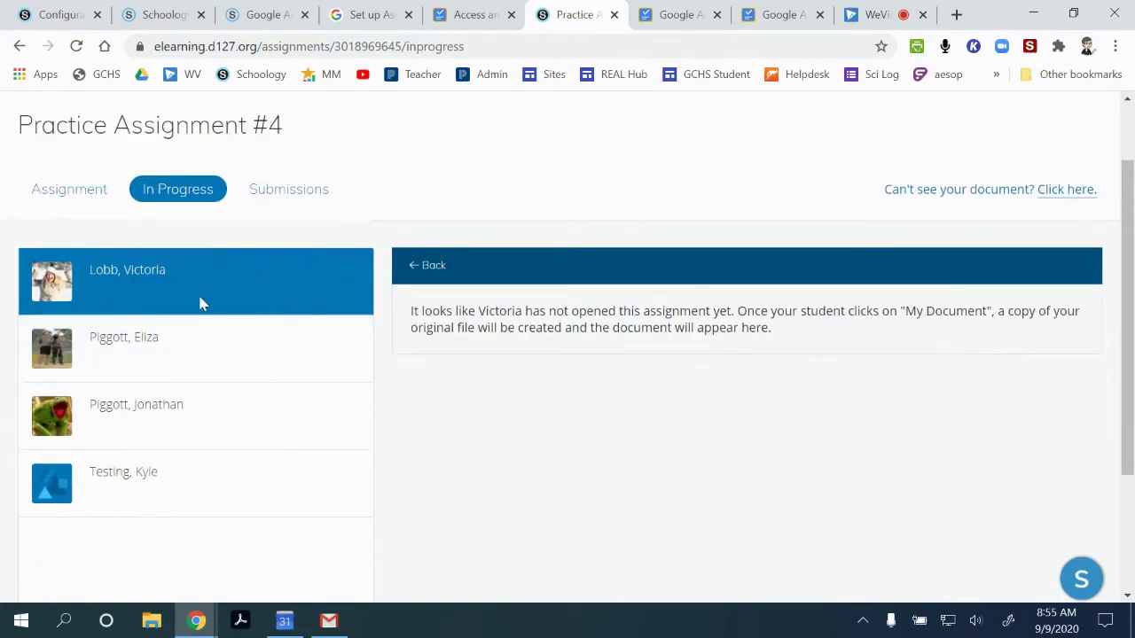
{"action": "left_click", "coordinate": [213, 364]}
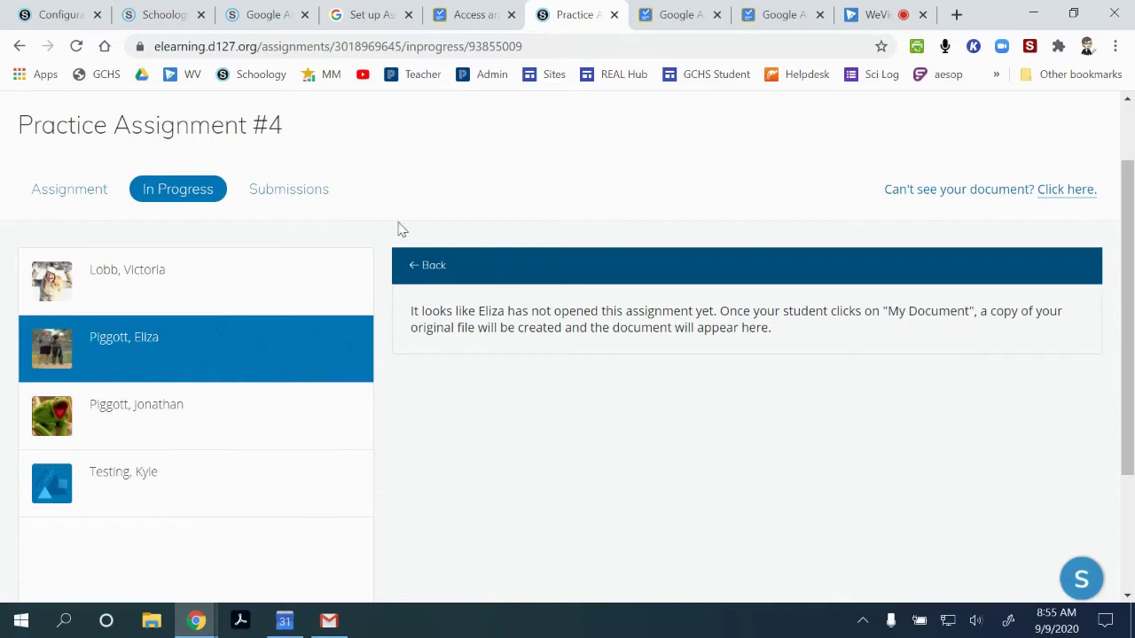
- Examine the submissions for Practice Assignment #4, including the student list and the submitted slideshow
{"action": "left_click", "coordinate": [294, 192]}
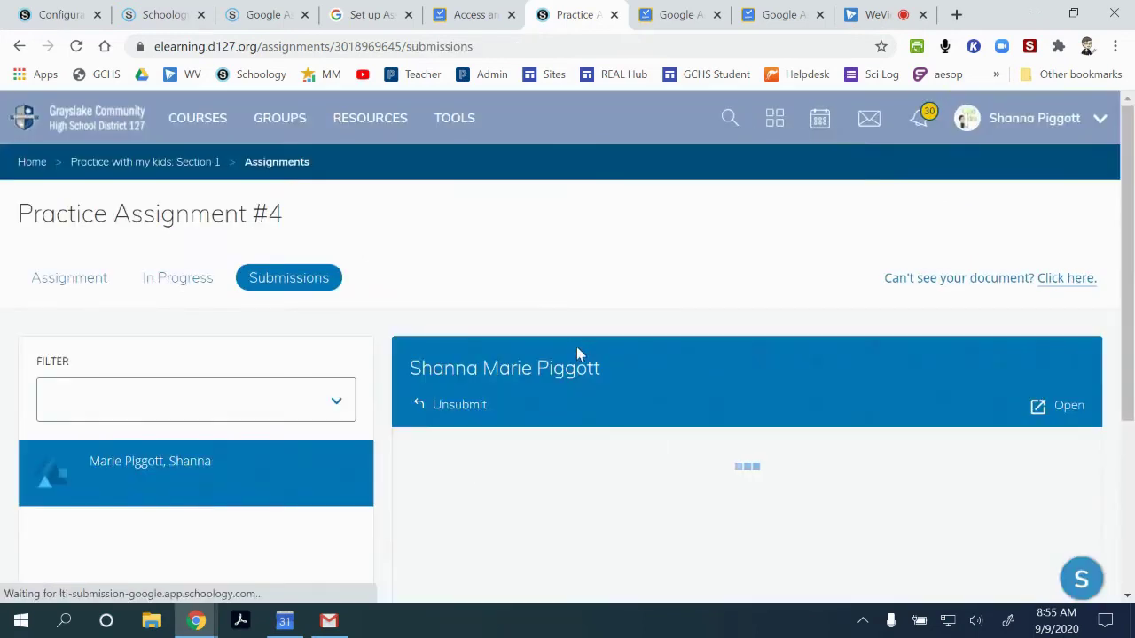
{"action": "scroll", "coordinate": [577, 352], "scroll_direction": "down", "scroll_amount": 1}
{"action": "scroll", "coordinate": [562, 446], "scroll_direction": "down", "scroll_amount": 1}
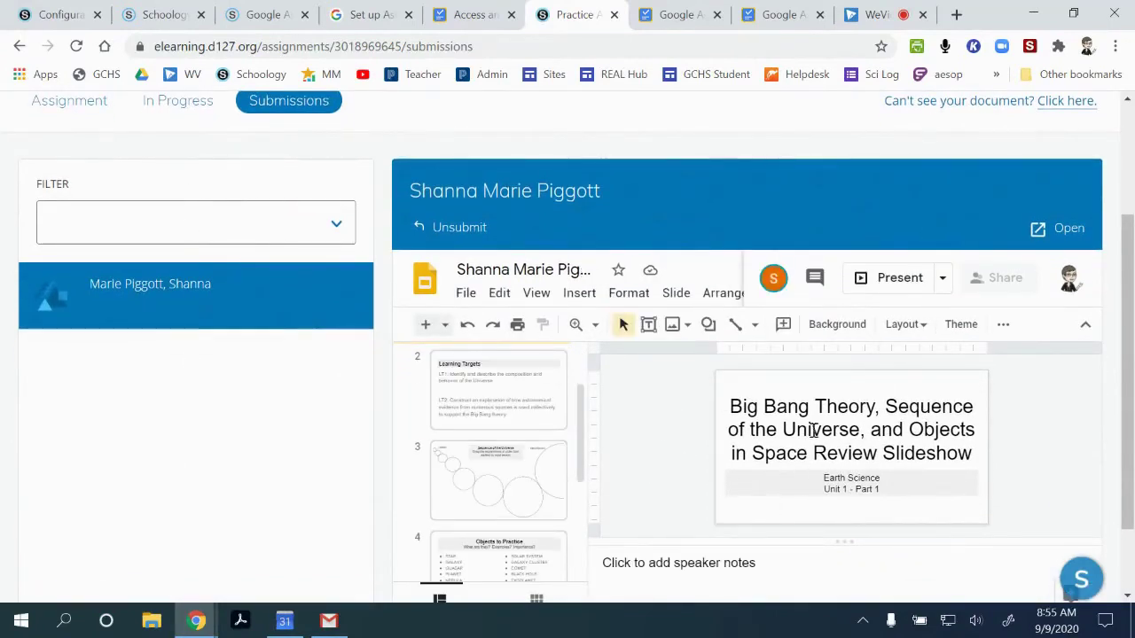
{"action": "scroll", "coordinate": [1019, 226], "scroll_direction": "down", "scroll_amount": 1}
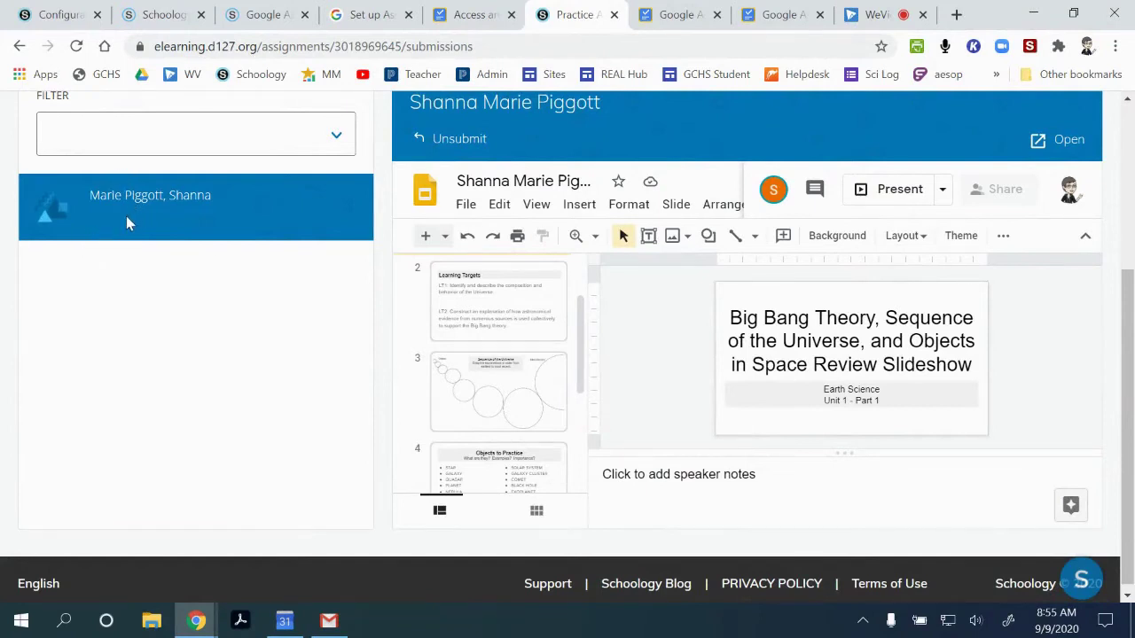
{"action": "scroll", "coordinate": [146, 266], "scroll_direction": "down", "scroll_amount": 1}
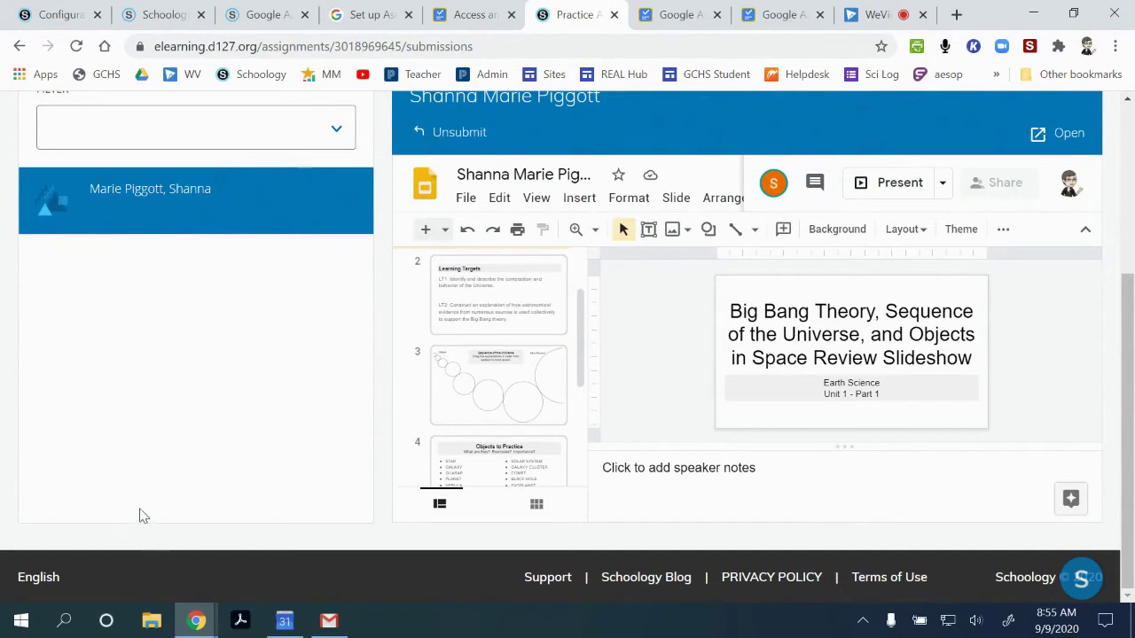
{"action": "scroll", "coordinate": [141, 515], "scroll_direction": "up", "scroll_amount": 3}
{"action": "scroll", "coordinate": [142, 514], "scroll_direction": "down", "scroll_amount": 4}
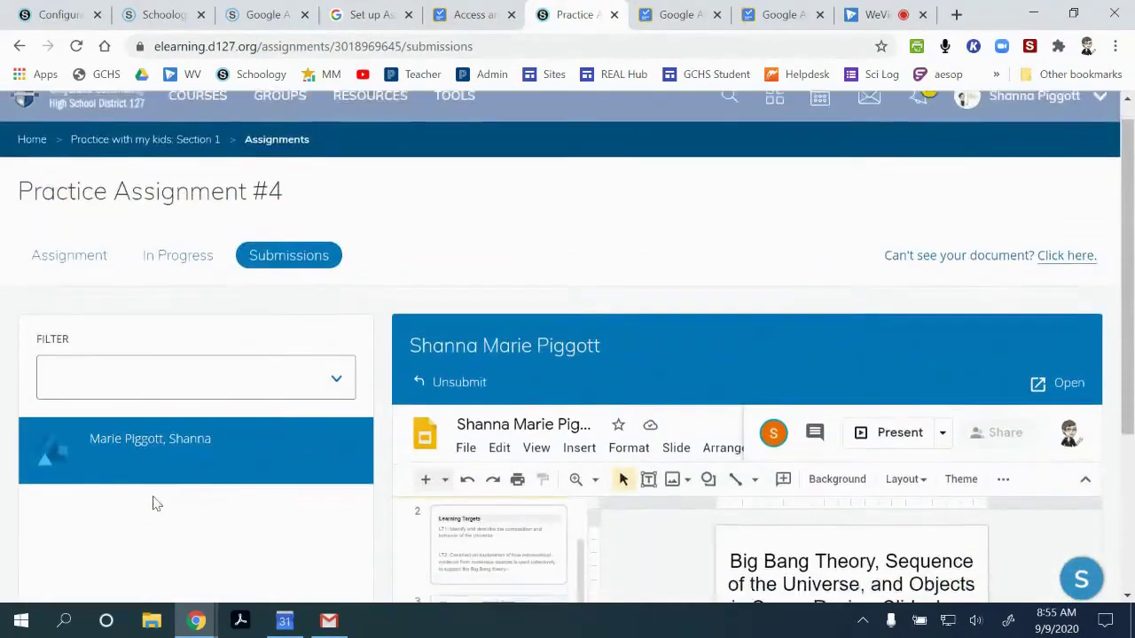
{"action": "scroll", "coordinate": [157, 471], "scroll_direction": "up", "scroll_amount": 2}
{"action": "scroll", "coordinate": [138, 483], "scroll_direction": "up", "scroll_amount": 2}
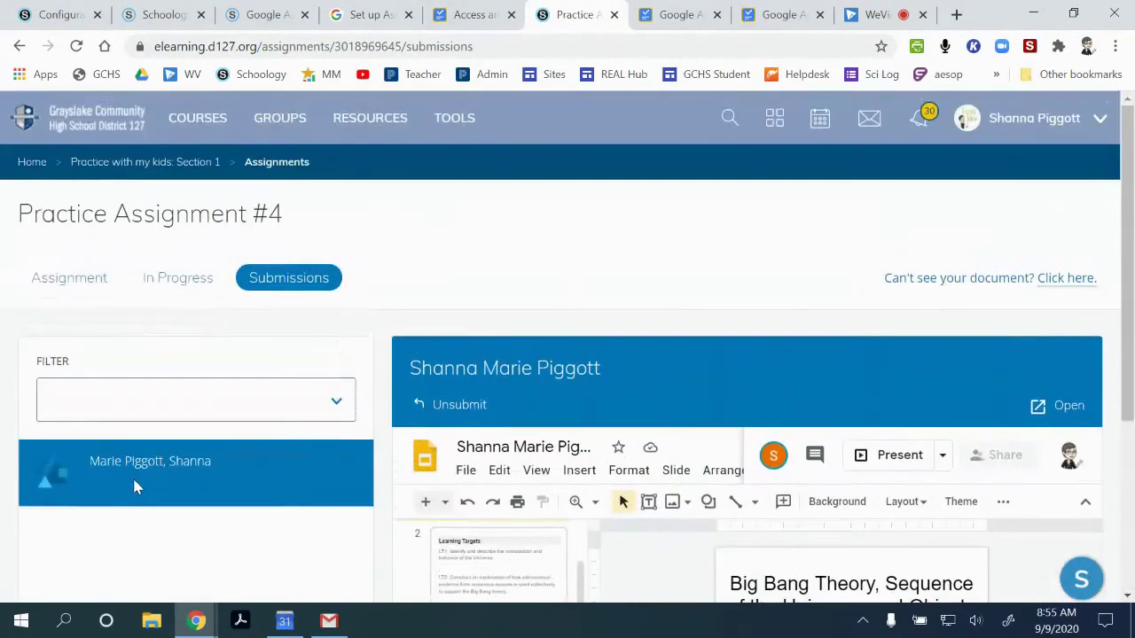
{"action": "scroll", "coordinate": [134, 482], "scroll_direction": "down", "scroll_amount": 3}
{"action": "scroll", "coordinate": [137, 487], "scroll_direction": "up", "scroll_amount": 2}
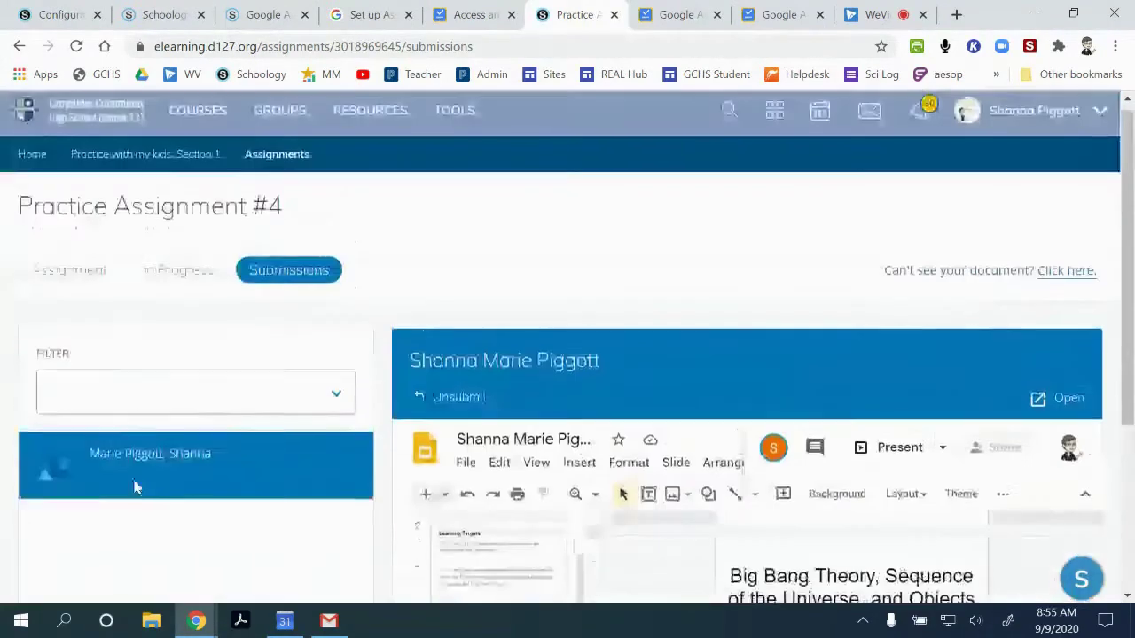
- Filter the submissions of Practice Assignment #4 by Needs Grading
{"action": "scroll", "coordinate": [134, 487], "scroll_direction": "down", "scroll_amount": 3}
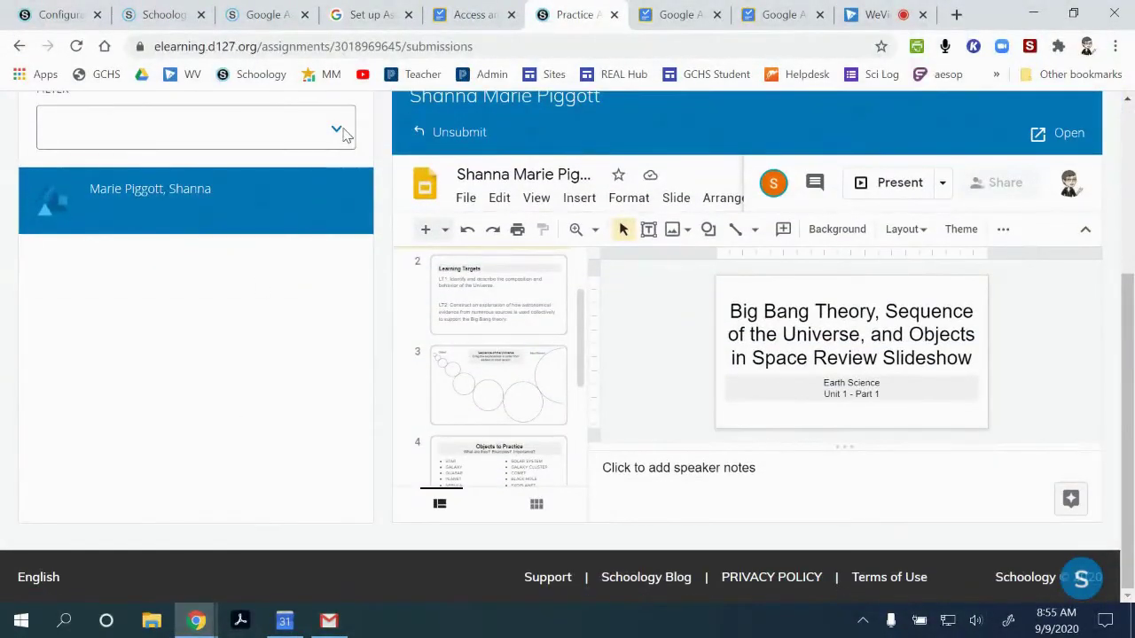
{"action": "left_click", "coordinate": [344, 134]}
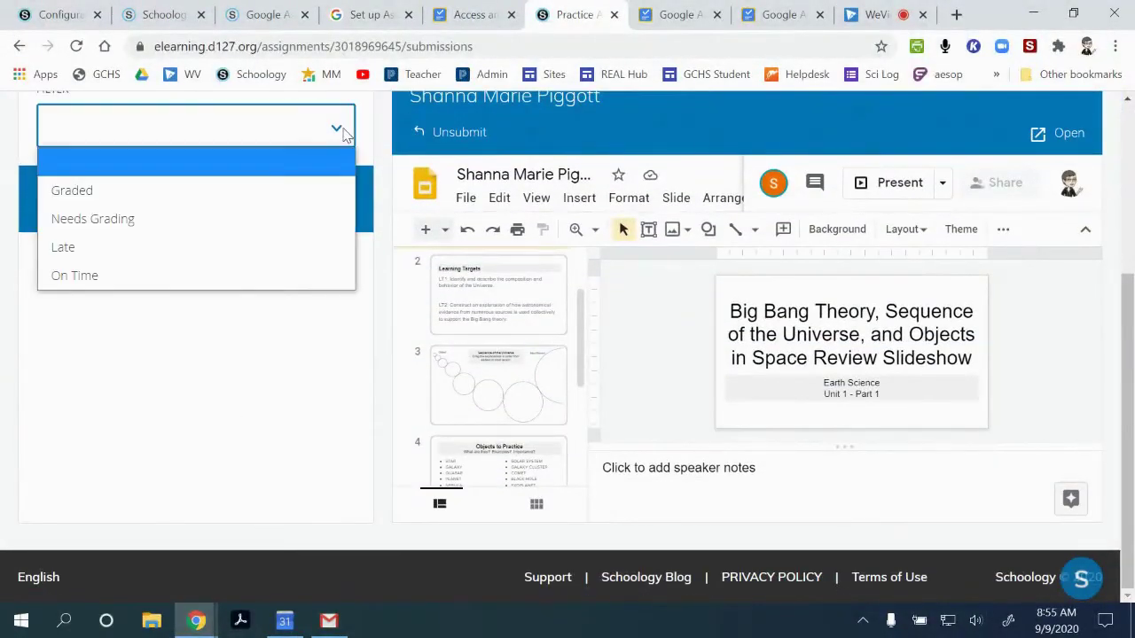
{"action": "left_click", "coordinate": [304, 219]}
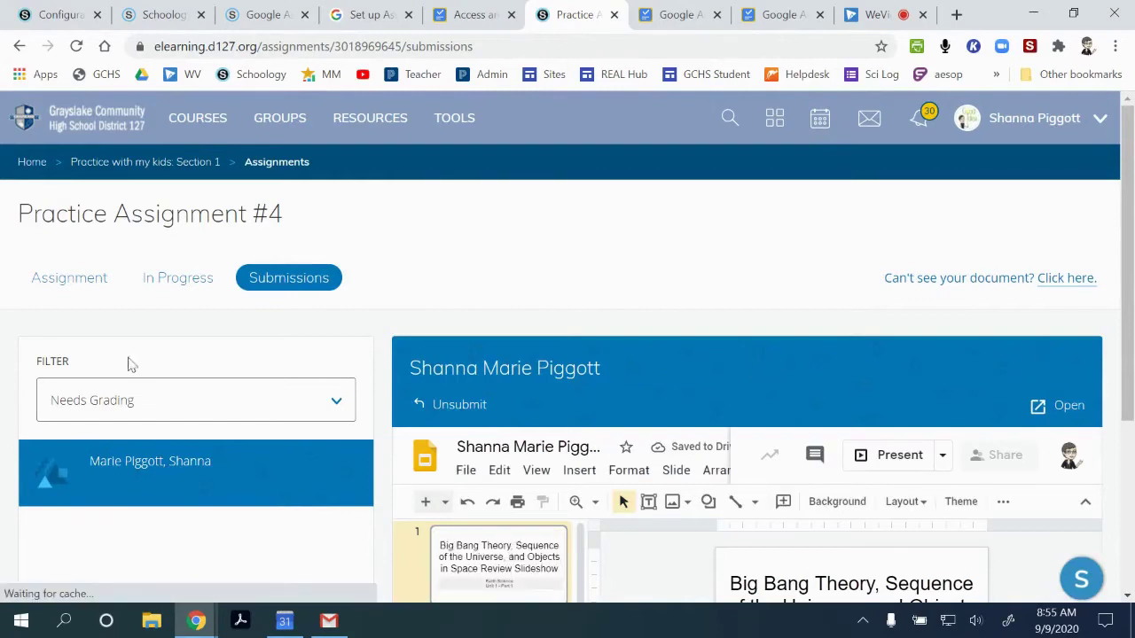
- Return to the Practice with my kids: Section 1 course and start a new Google Assignments material with the existing Google account
{"action": "left_click", "coordinate": [174, 164]}
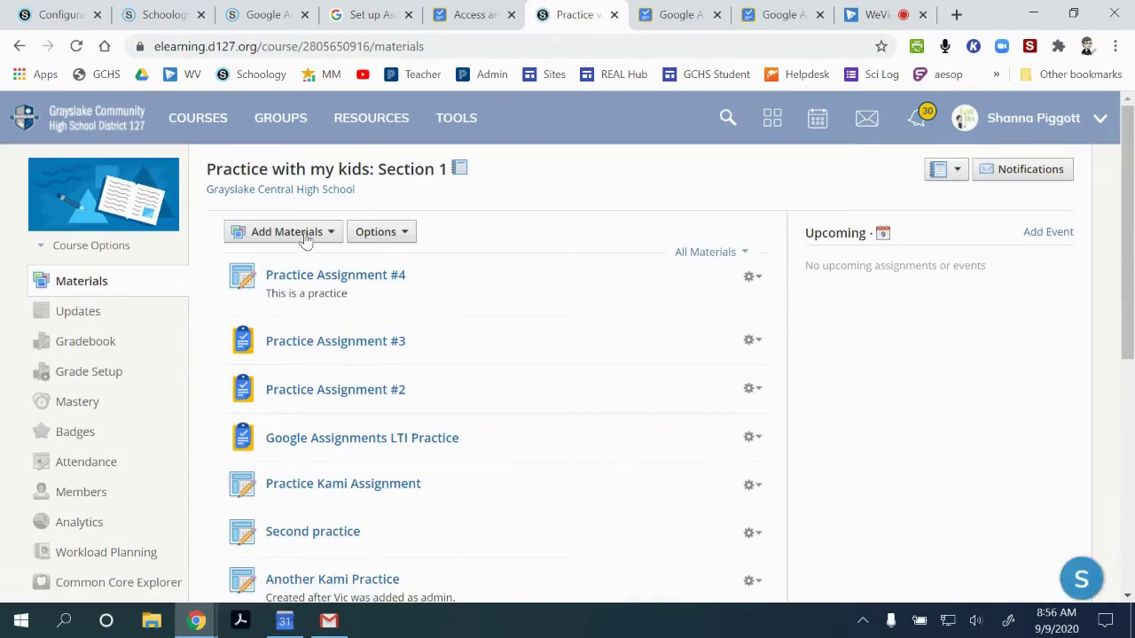
{"action": "left_click", "coordinate": [308, 232]}
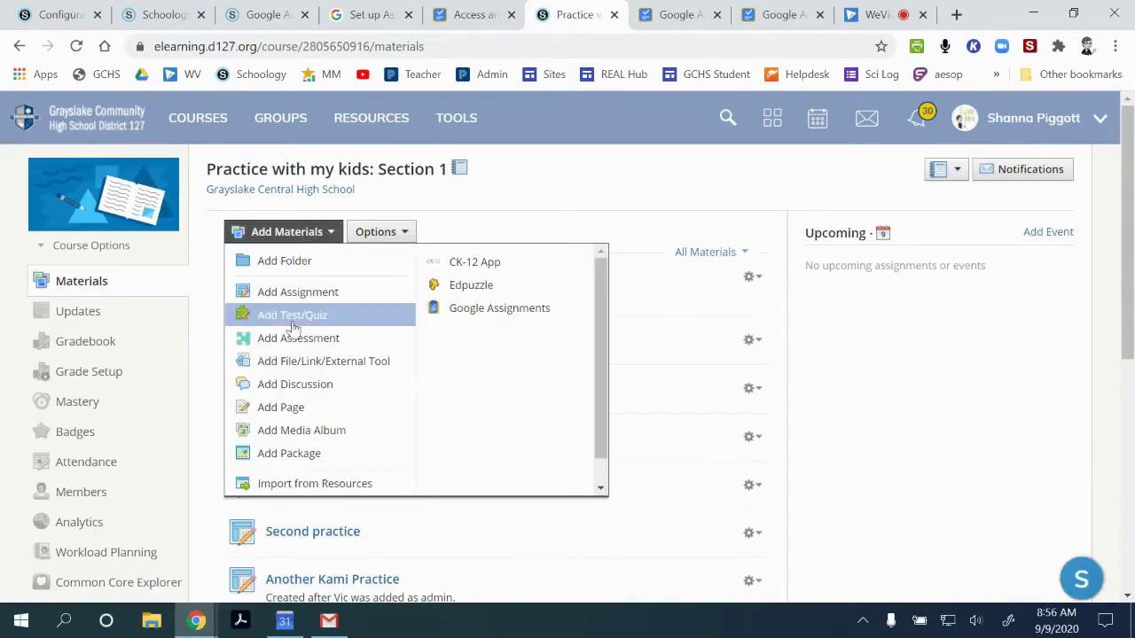
{"action": "left_click", "coordinate": [462, 320]}
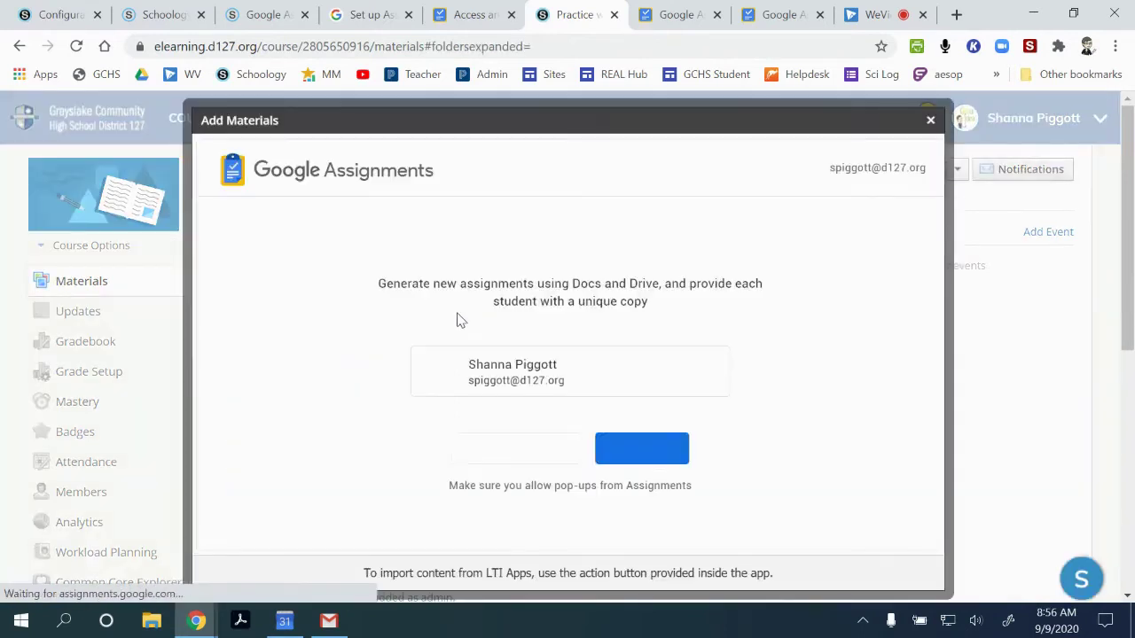
{"action": "left_click", "coordinate": [661, 456]}
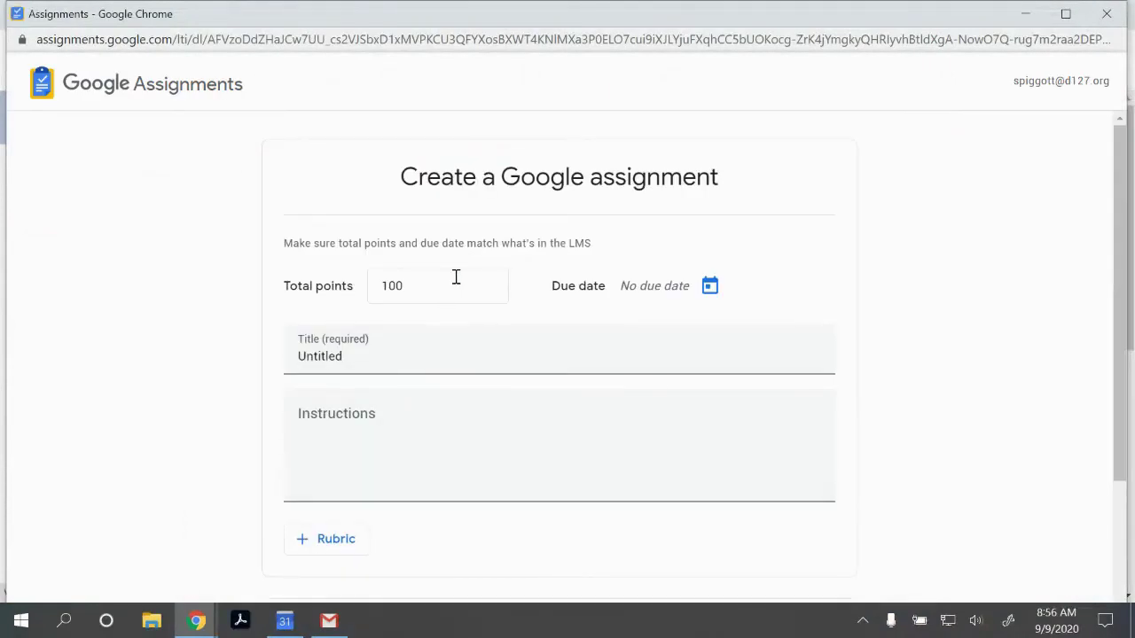
- Review the new assignment's rubric, plagiarism and file attachment options, and browse the recent and My Drive files available to attach
{"action": "scroll", "coordinate": [456, 338], "scroll_direction": "down", "scroll_amount": 2}
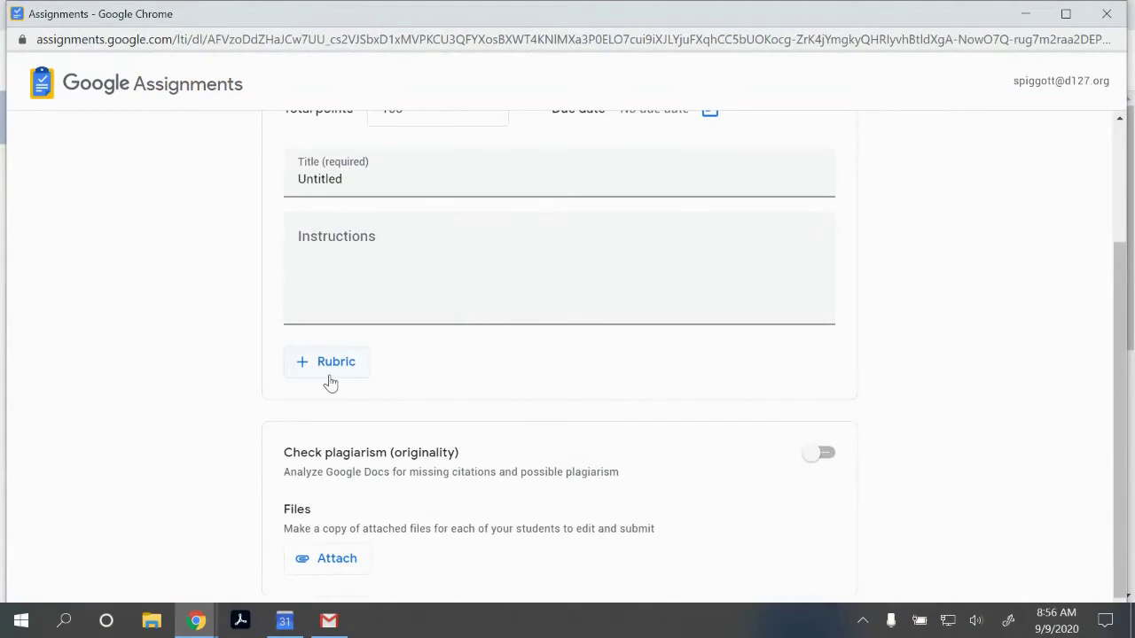
{"action": "scroll", "coordinate": [334, 385], "scroll_direction": "down", "scroll_amount": 1}
{"action": "left_click", "coordinate": [336, 512]}
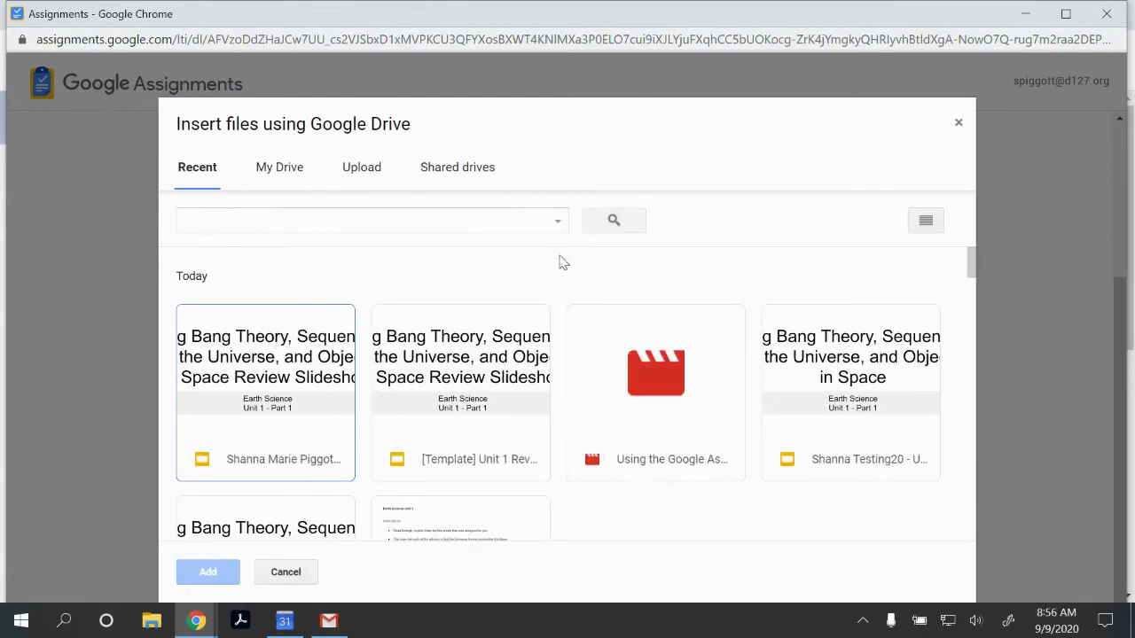
{"action": "scroll", "coordinate": [550, 292], "scroll_direction": "down", "scroll_amount": 5}
{"action": "scroll", "coordinate": [536, 321], "scroll_direction": "up", "scroll_amount": 6}
{"action": "left_click", "coordinate": [292, 172]}
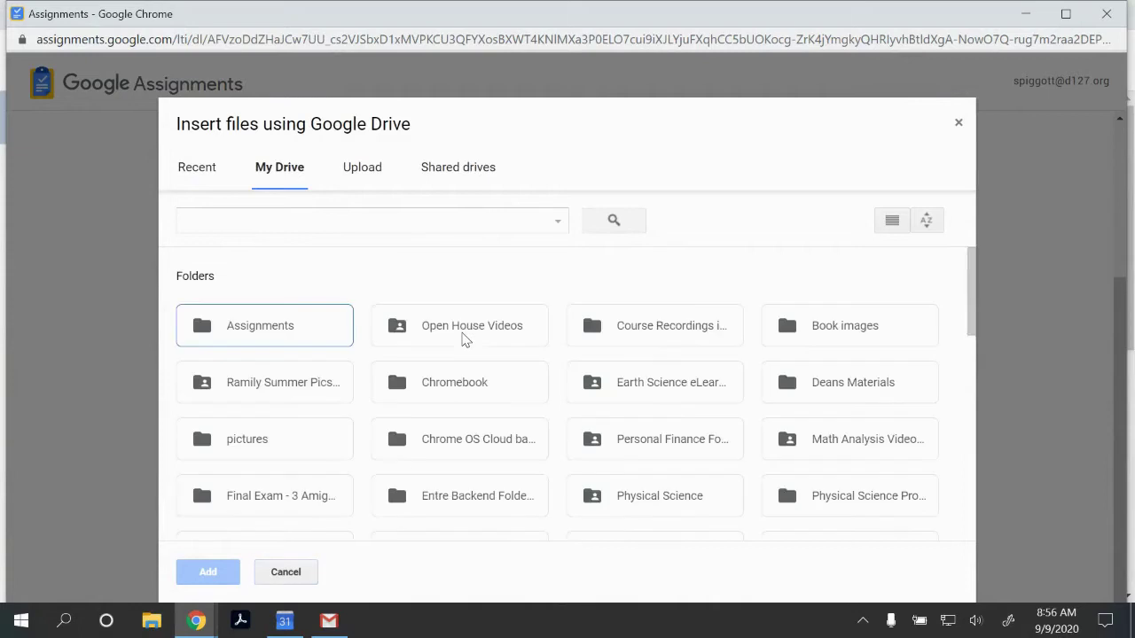
{"action": "scroll", "coordinate": [834, 394], "scroll_direction": "down", "scroll_amount": 10}
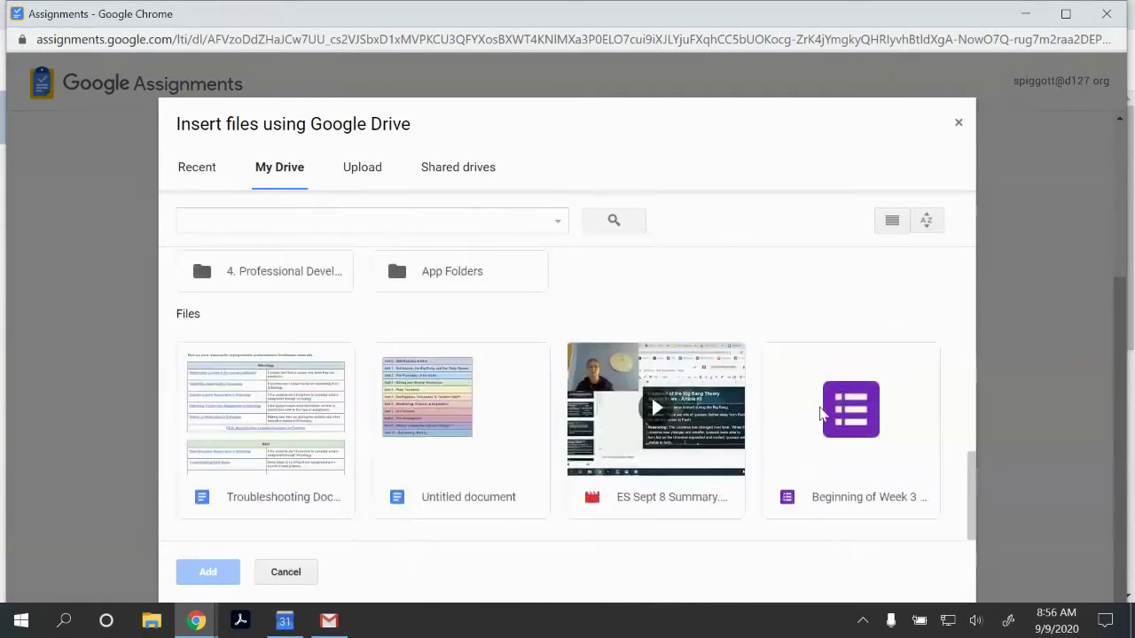
{"action": "scroll", "coordinate": [823, 415], "scroll_direction": "up", "scroll_amount": 2}
{"action": "scroll", "coordinate": [823, 415], "scroll_direction": "up", "scroll_amount": 8}
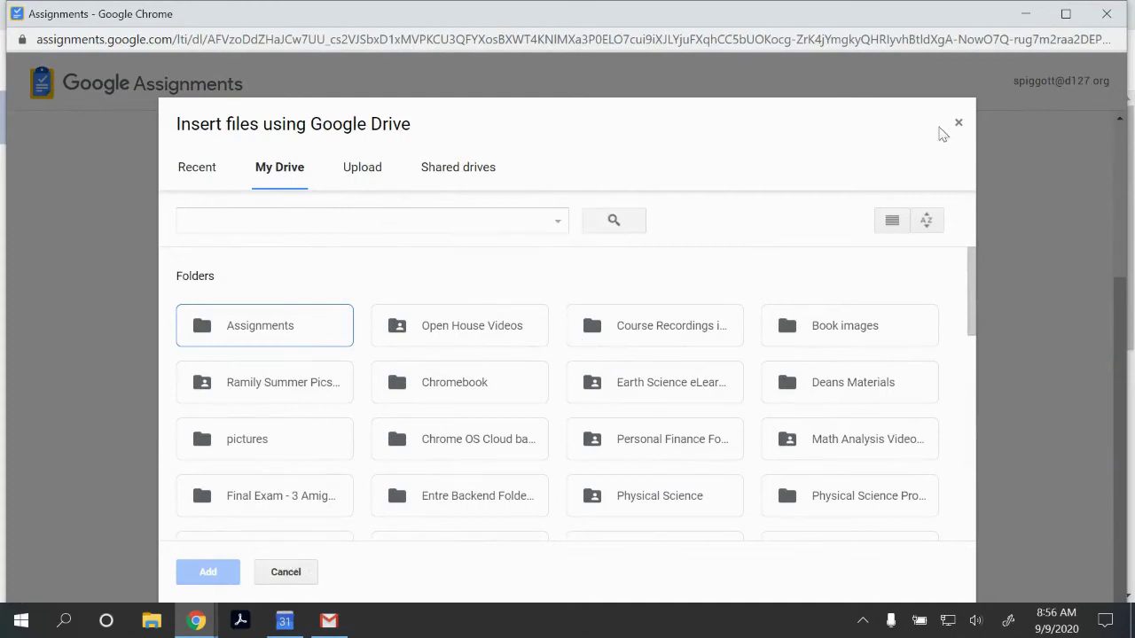
- Leave the file picker without attaching anything and create the Google assignment with its default title and points
{"action": "left_click", "coordinate": [958, 121]}
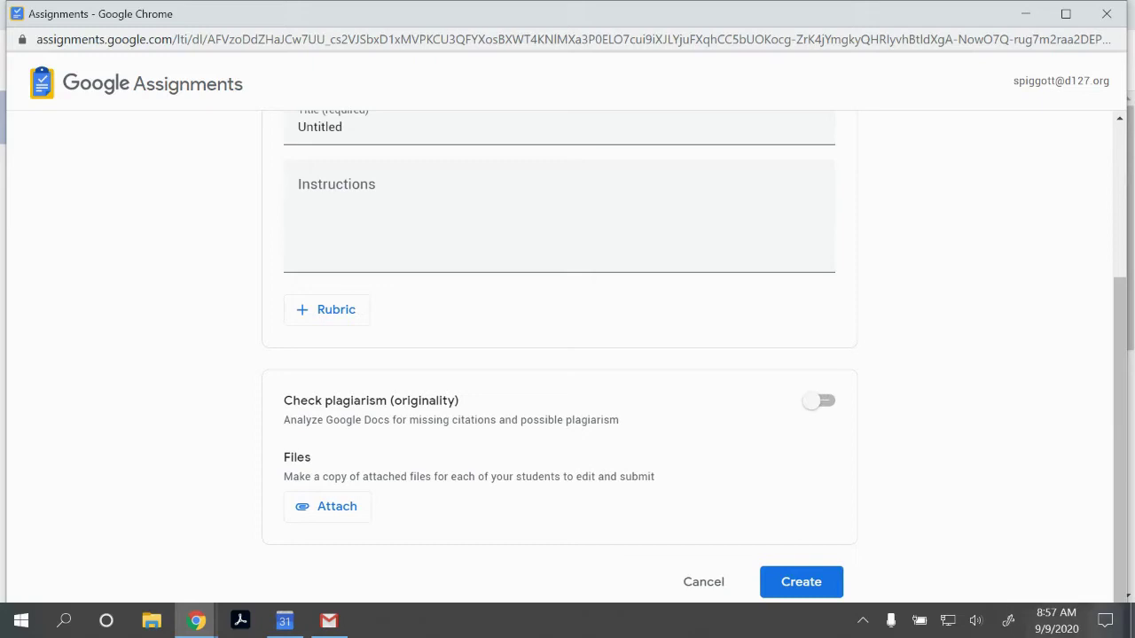
{"action": "left_click", "coordinate": [807, 582]}
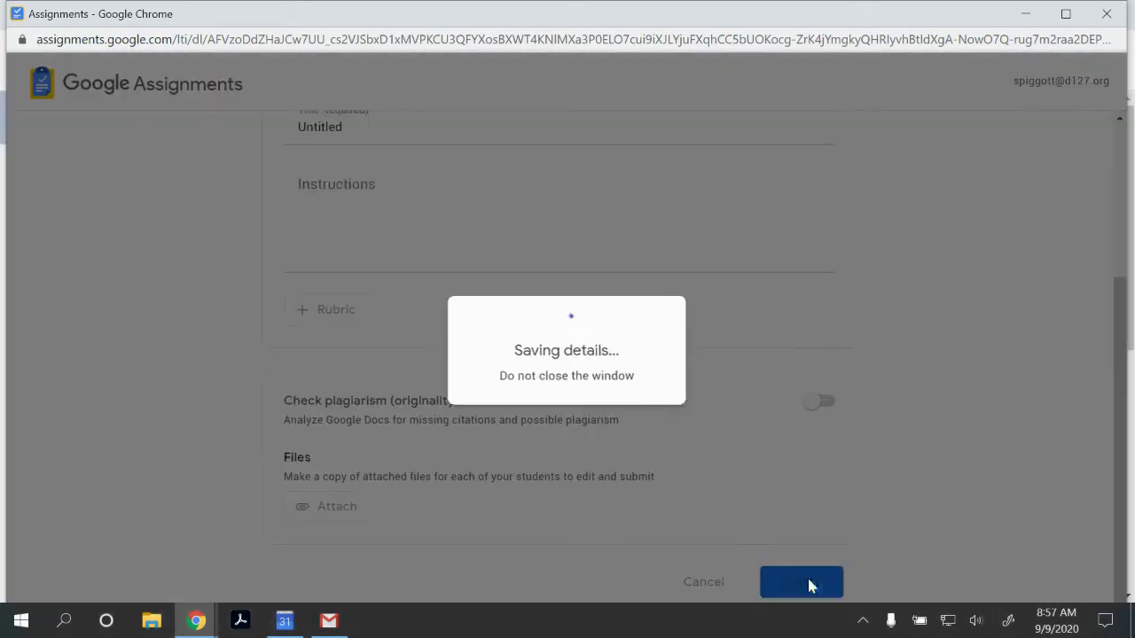
{"action": "scroll", "coordinate": [426, 319], "scroll_direction": "down", "scroll_amount": 1}
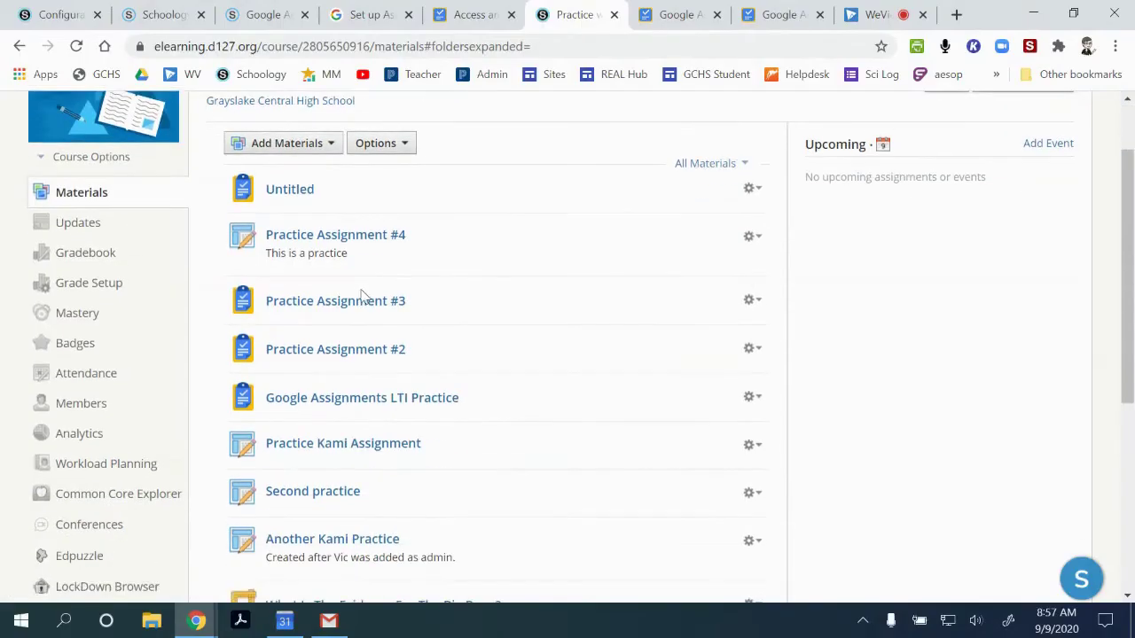
- Open Google Assignments LTI Practice, check its details and student list, and open the submitted student's work for grading
{"action": "left_click", "coordinate": [352, 400]}
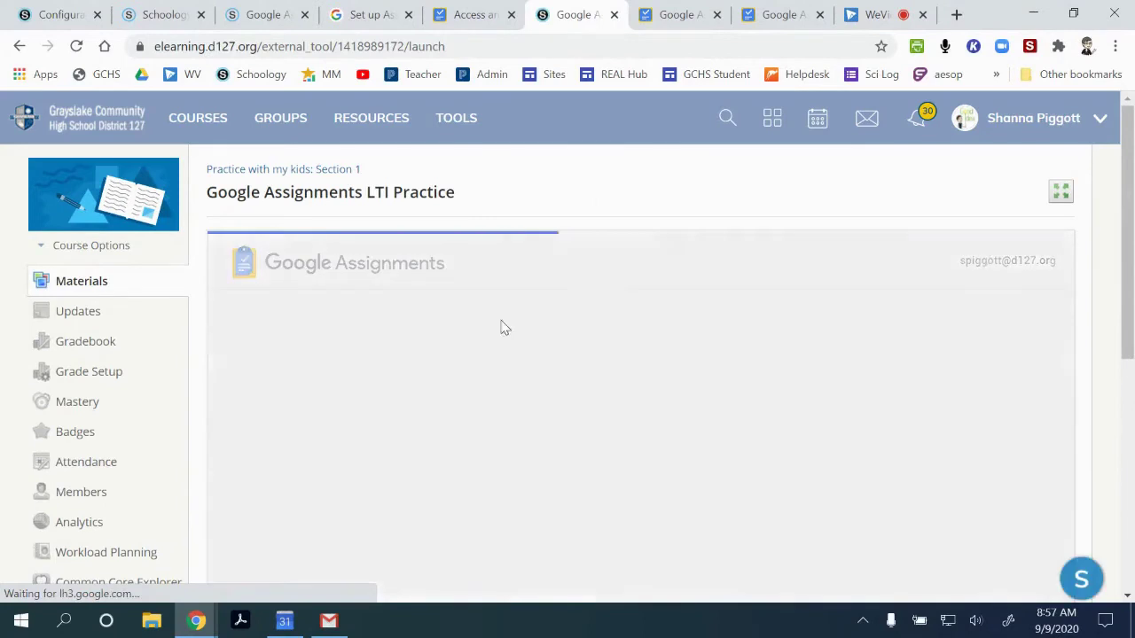
{"action": "scroll", "coordinate": [585, 319], "scroll_direction": "down", "scroll_amount": 2}
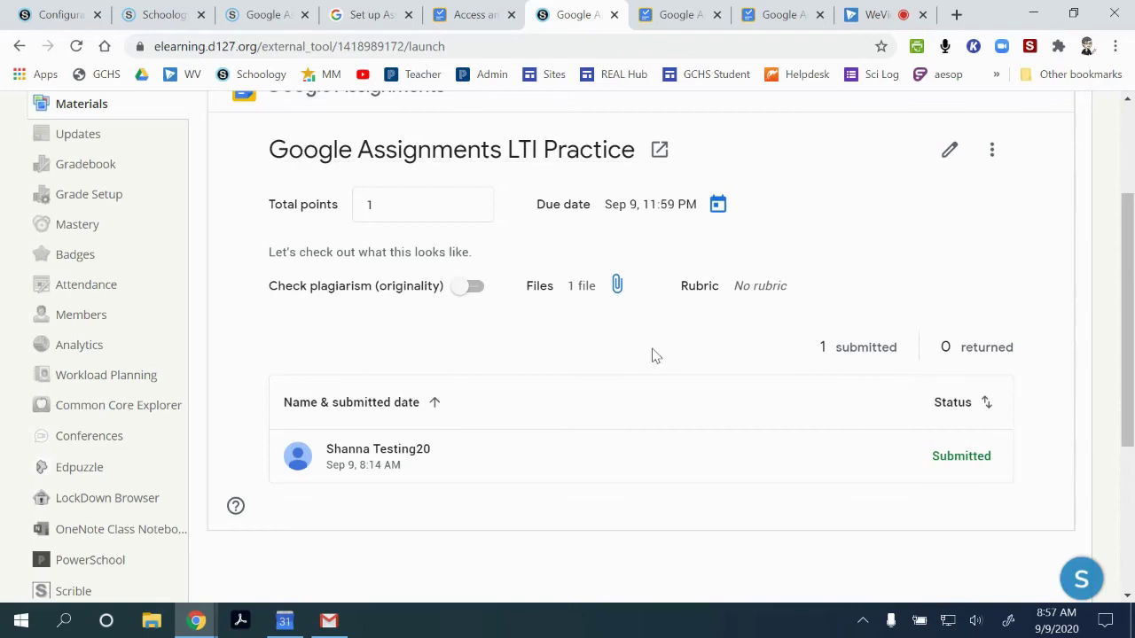
{"action": "left_click", "coordinate": [606, 463]}
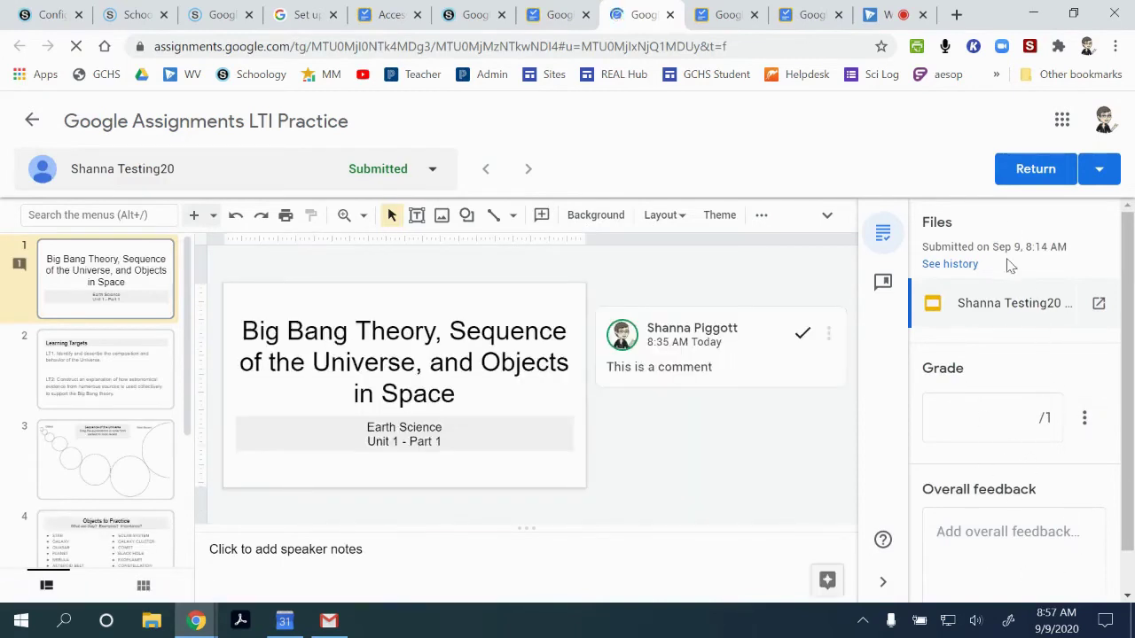
- Examine the grading view's comment bank, student list with its sort choices, and options for returning one or multiple submissions
{"action": "left_click", "coordinate": [882, 284]}
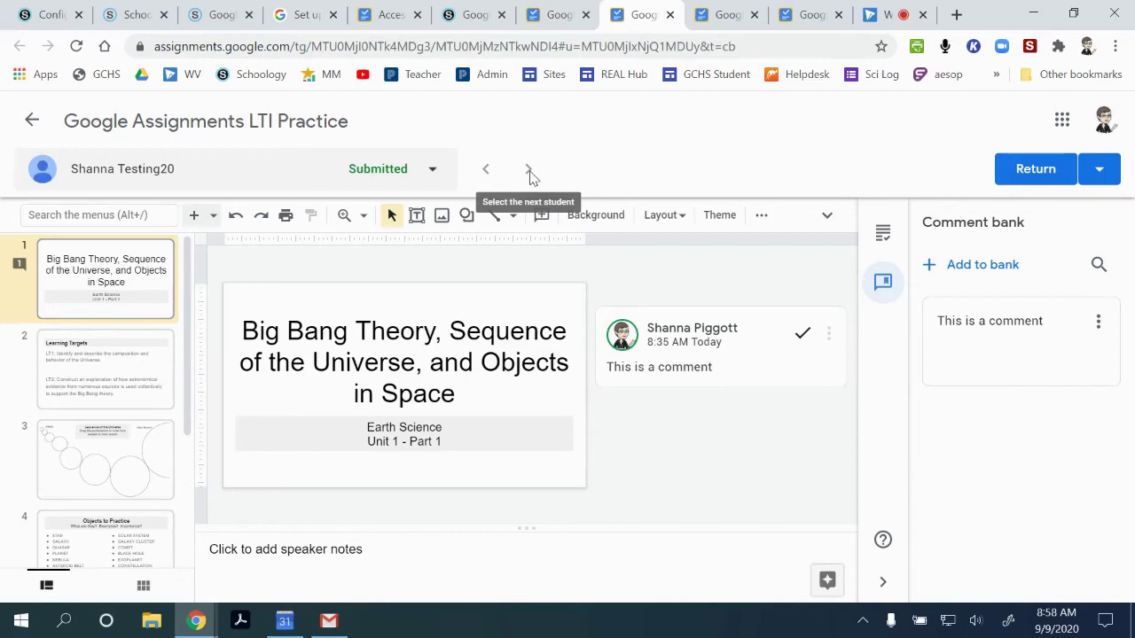
{"action": "left_click", "coordinate": [399, 176]}
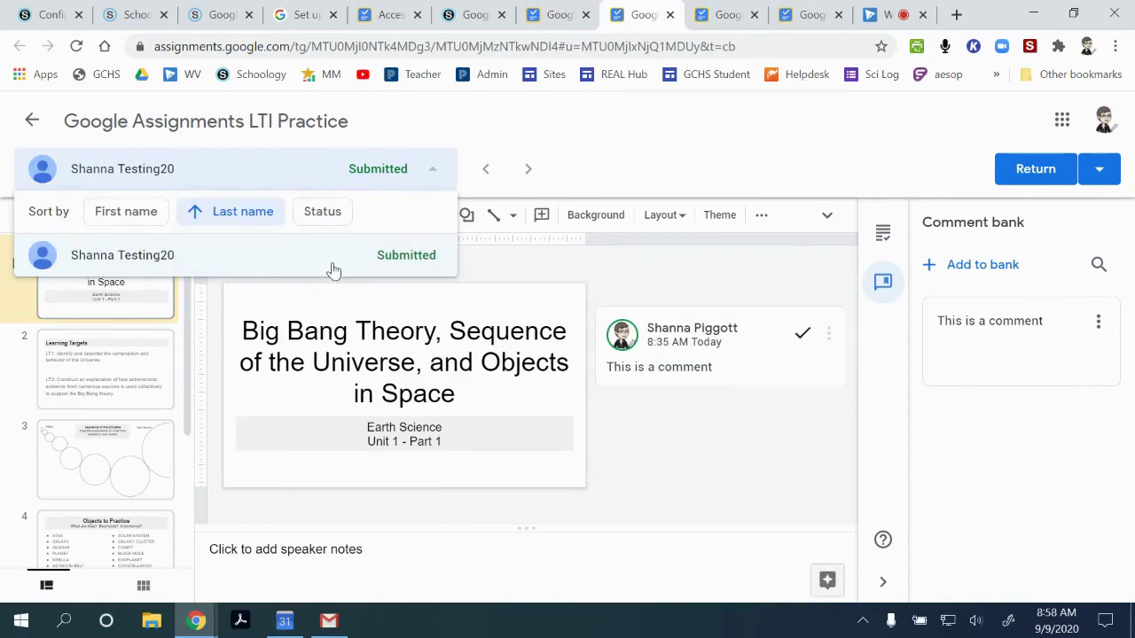
{"action": "left_click", "coordinate": [764, 440]}
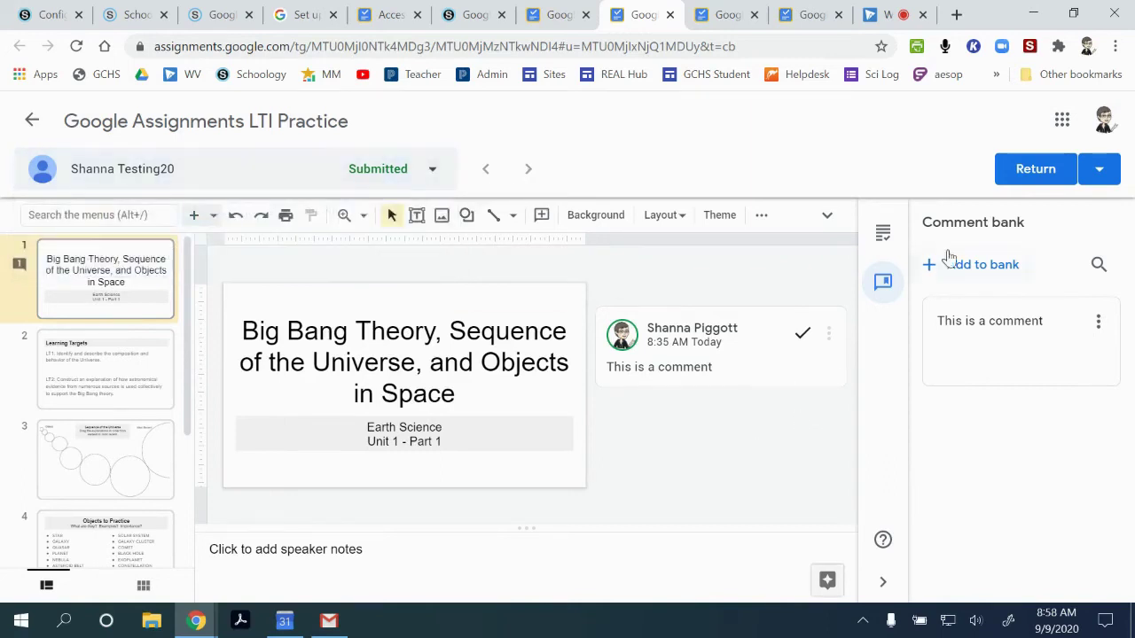
{"action": "left_click", "coordinate": [1101, 170]}
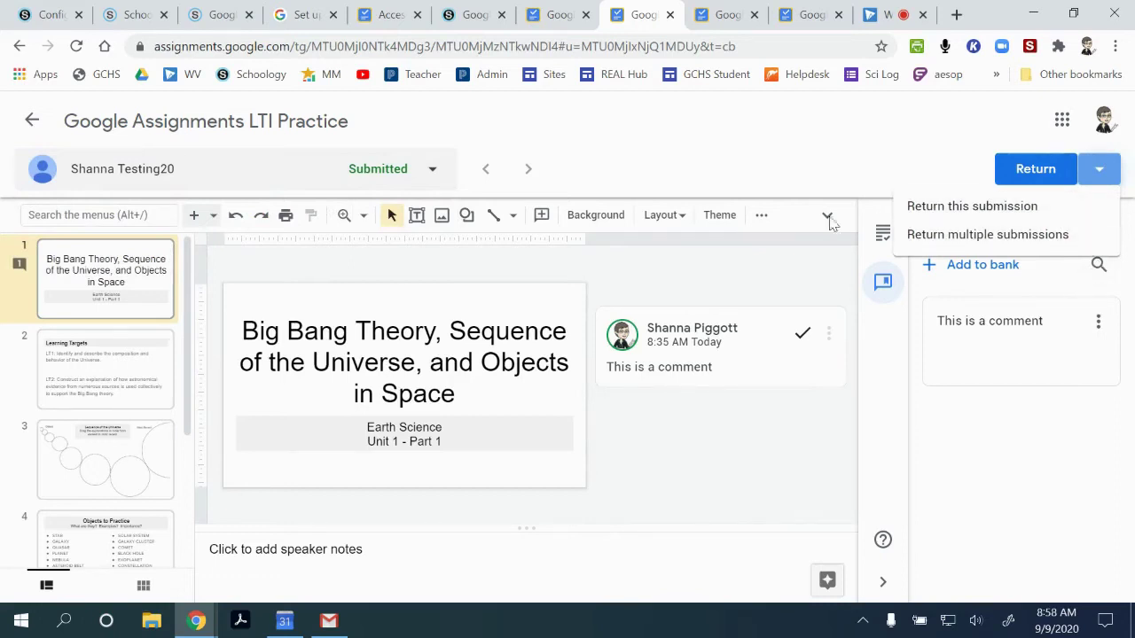
{"action": "left_click", "coordinate": [626, 181]}
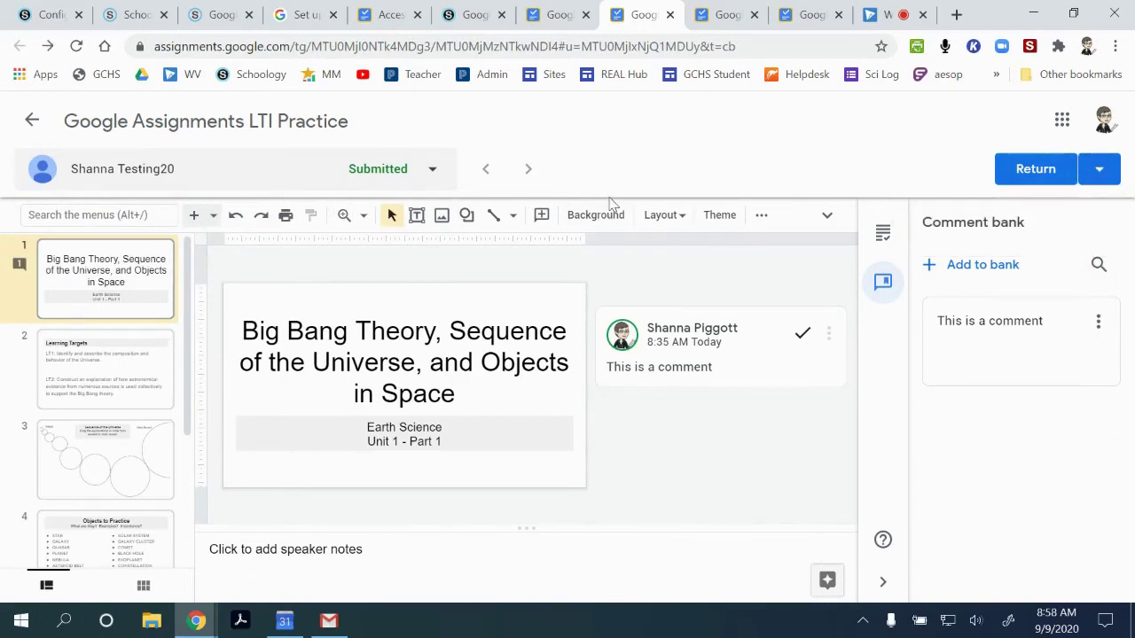
- Look through the slides of the student's submitted slideshow
{"action": "scroll", "coordinate": [788, 393], "scroll_direction": "down", "scroll_amount": 2}
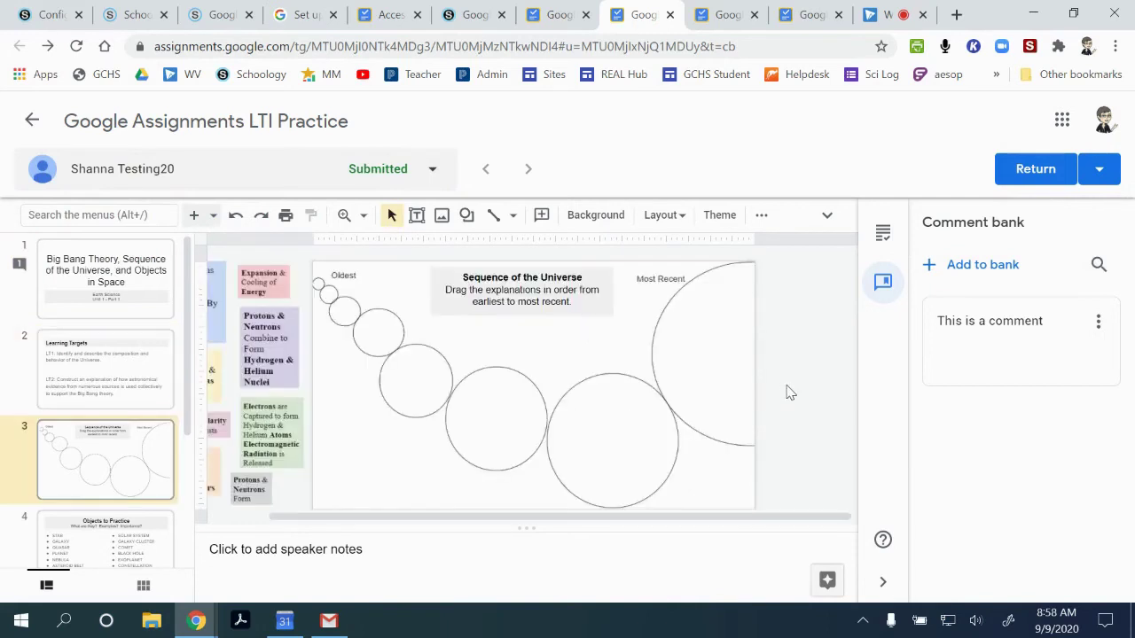
{"action": "scroll", "coordinate": [785, 394], "scroll_direction": "up", "scroll_amount": 1}
{"action": "scroll", "coordinate": [783, 396], "scroll_direction": "up", "scroll_amount": 1}
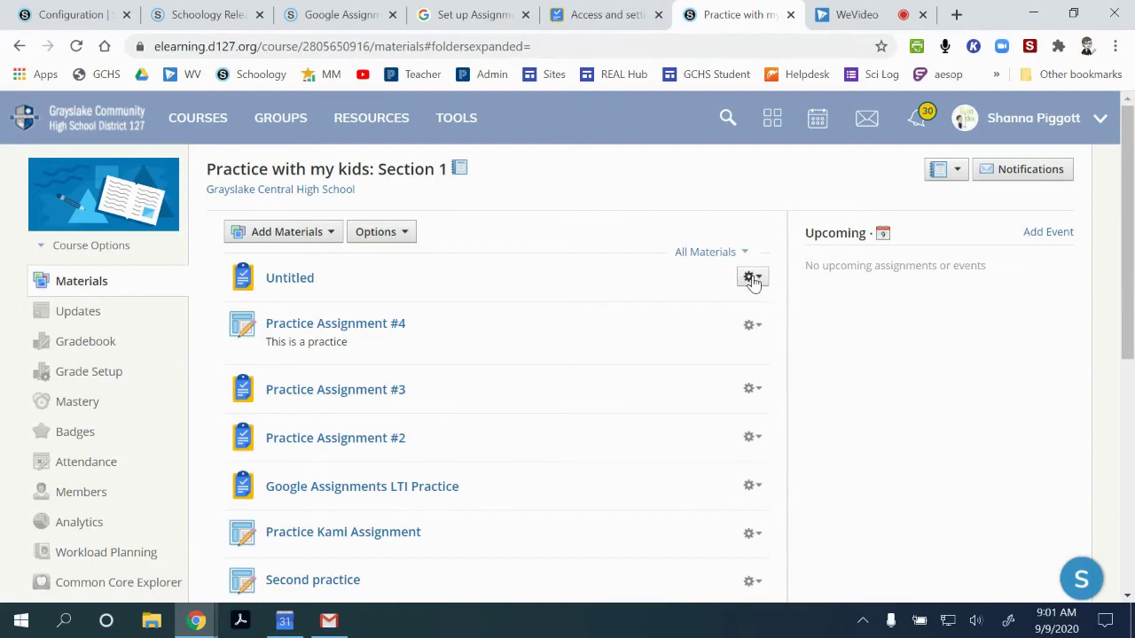
- Open the Untitled assignment in the course materials for editing and check the available grading categories, leaving the category as is
{"action": "left_click", "coordinate": [751, 280]}
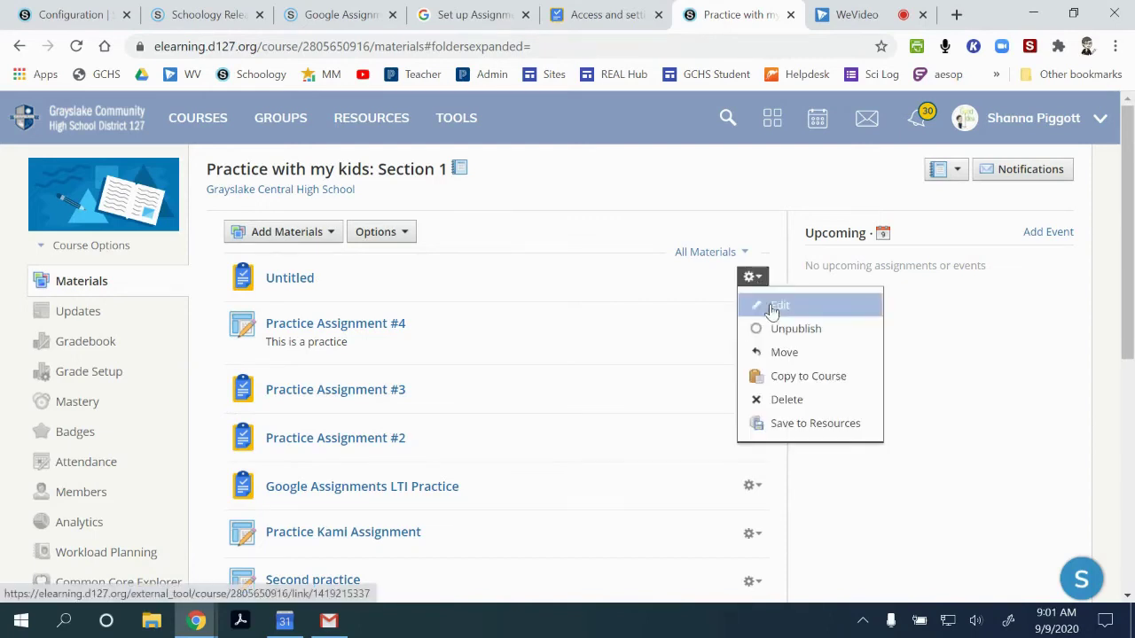
{"action": "left_click", "coordinate": [762, 304]}
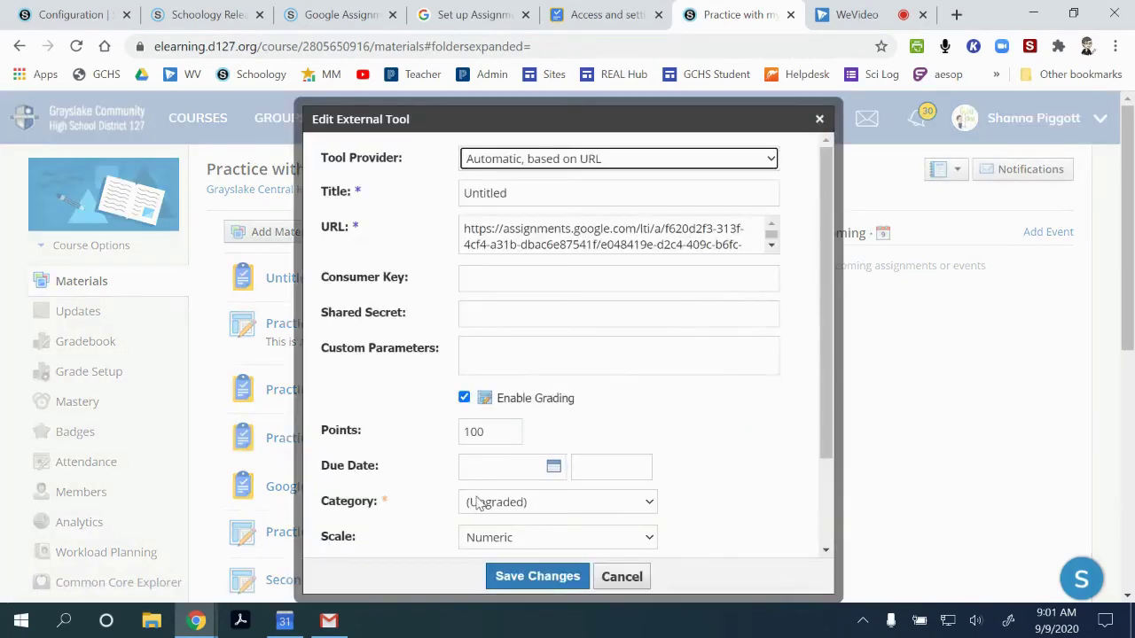
{"action": "left_click", "coordinate": [474, 507]}
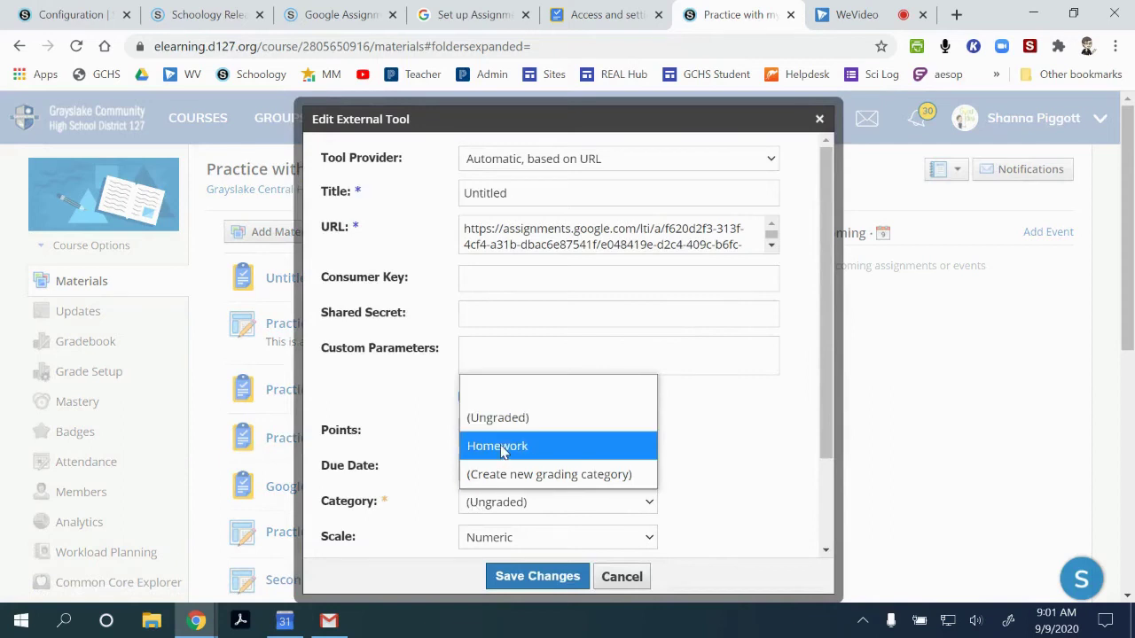
{"action": "left_click", "coordinate": [740, 461]}
- Review the Untitled assignment's remaining external tool settings, including points, due date, scale and period, and save them
{"action": "scroll", "coordinate": [739, 461], "scroll_direction": "down", "scroll_amount": 2}
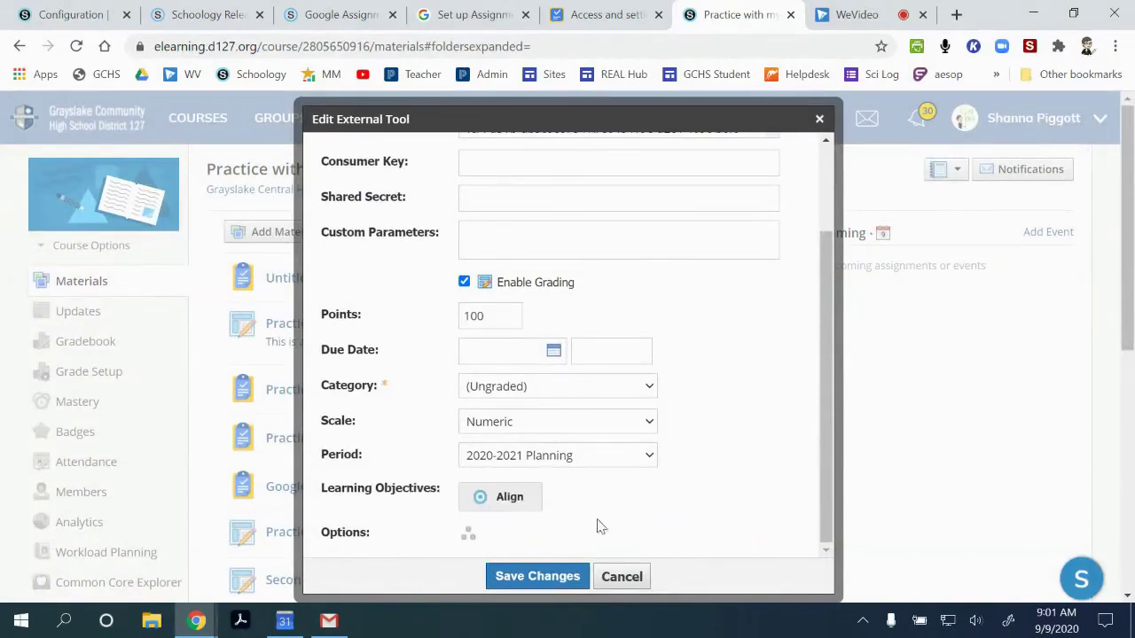
{"action": "scroll", "coordinate": [722, 469], "scroll_direction": "down", "scroll_amount": 1}
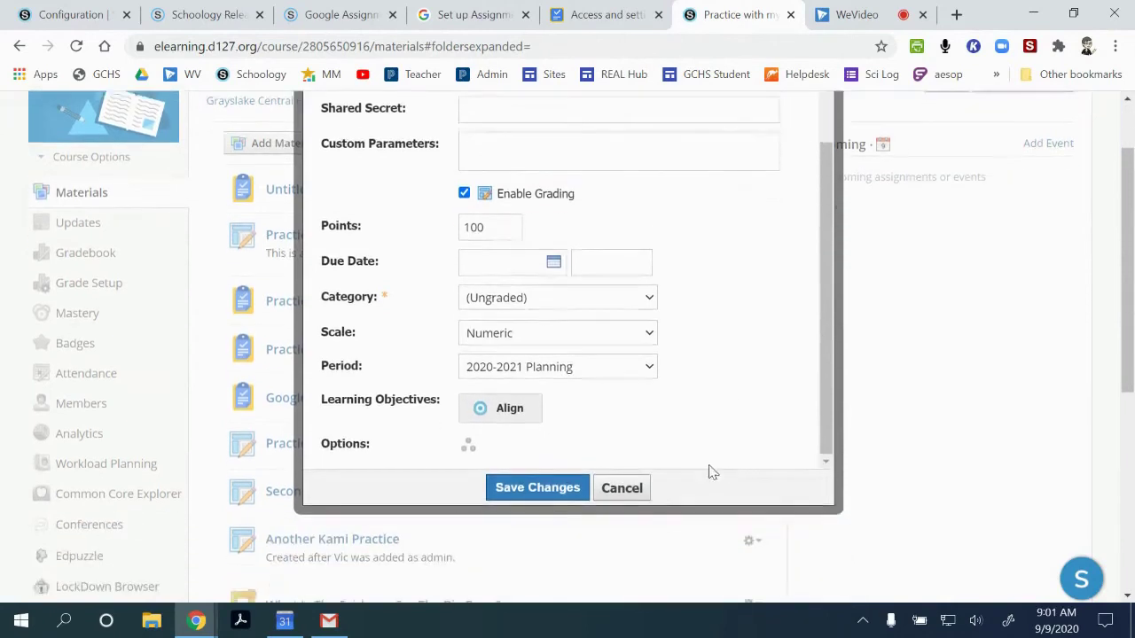
{"action": "scroll", "coordinate": [539, 266], "scroll_direction": "up", "scroll_amount": 1}
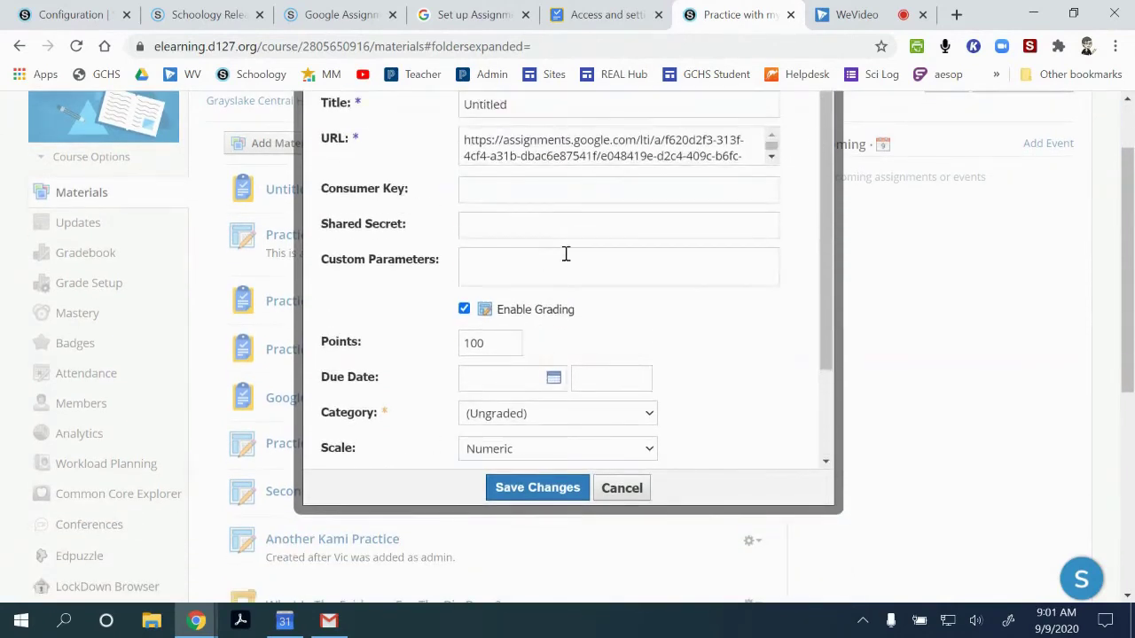
{"action": "scroll", "coordinate": [566, 254], "scroll_direction": "up", "scroll_amount": 1}
{"action": "scroll", "coordinate": [621, 372], "scroll_direction": "down", "scroll_amount": 2}
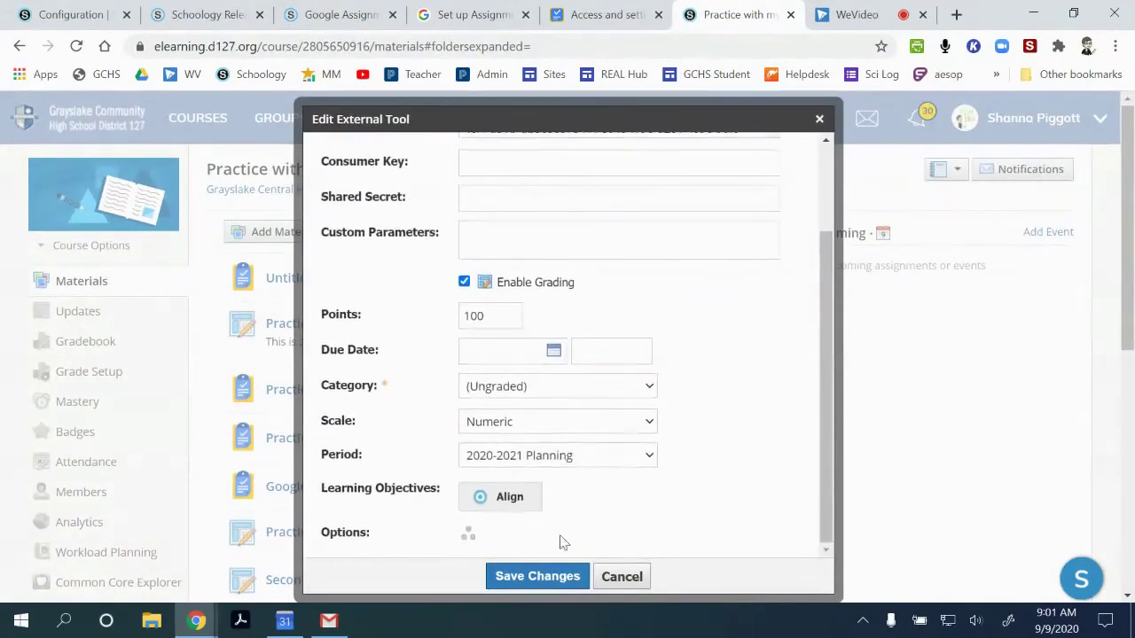
{"action": "left_click", "coordinate": [559, 584]}
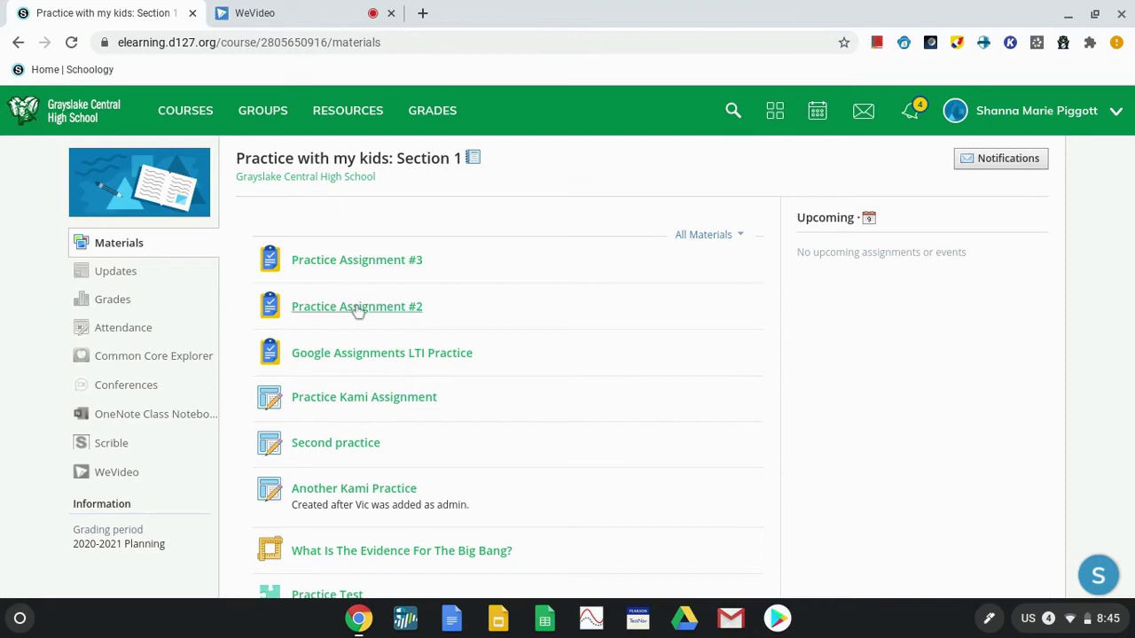
- In the student's course view, open the slideshow copy from Practice Assignment #2, check its sharing settings, and return to the assignment
{"action": "left_click", "coordinate": [357, 310]}
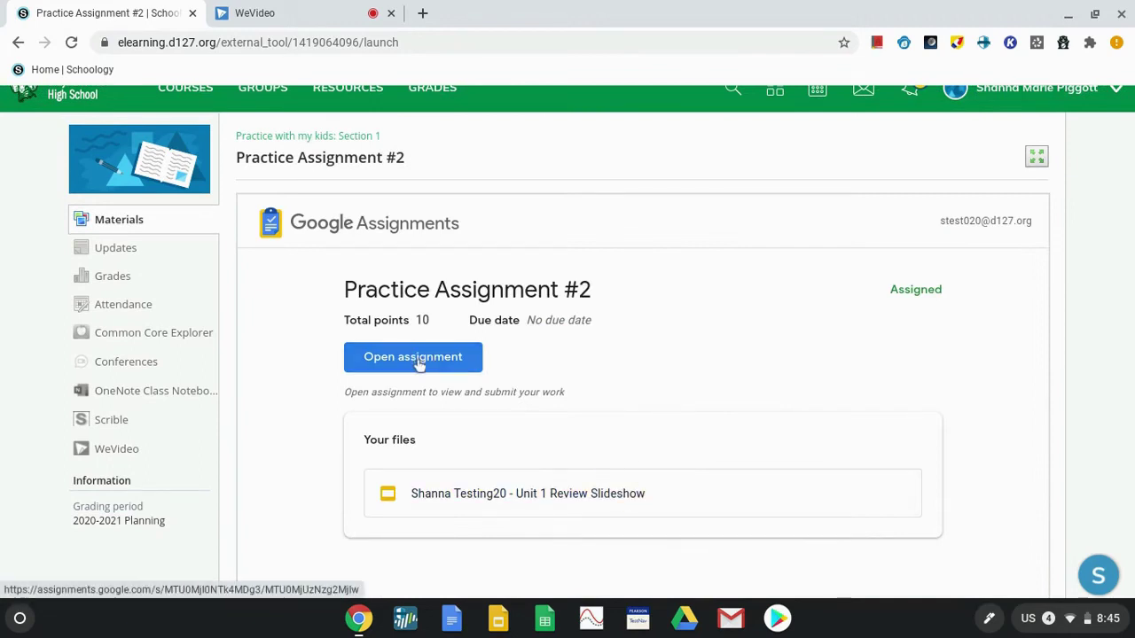
{"action": "left_click", "coordinate": [471, 494]}
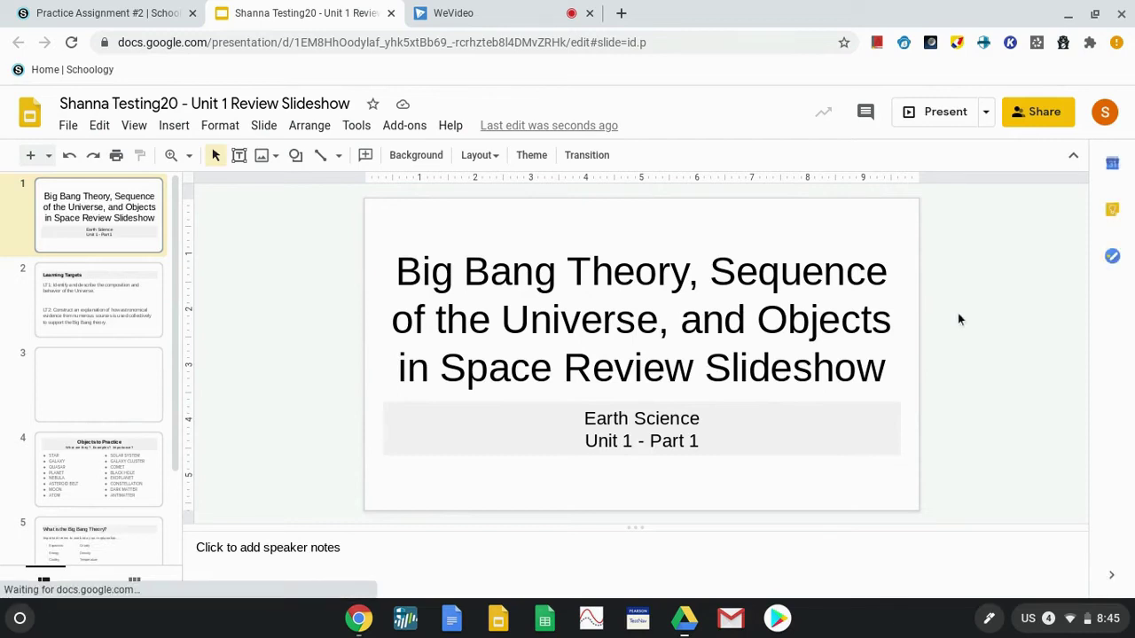
{"action": "left_click", "coordinate": [1036, 112]}
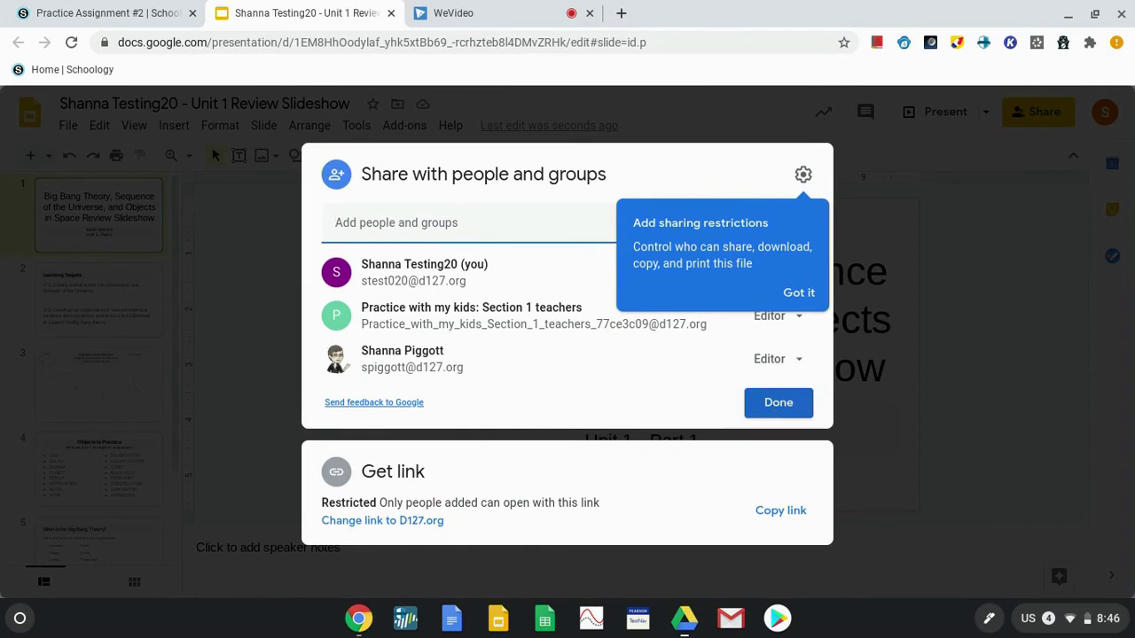
{"action": "left_click", "coordinate": [772, 410]}
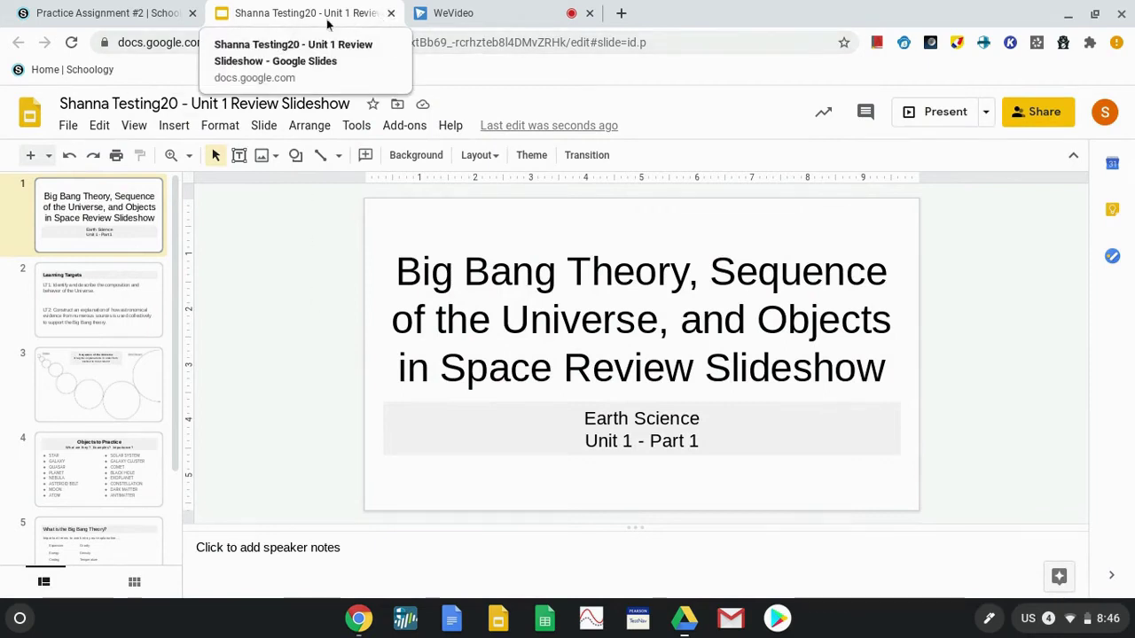
{"action": "left_click", "coordinate": [124, 13]}
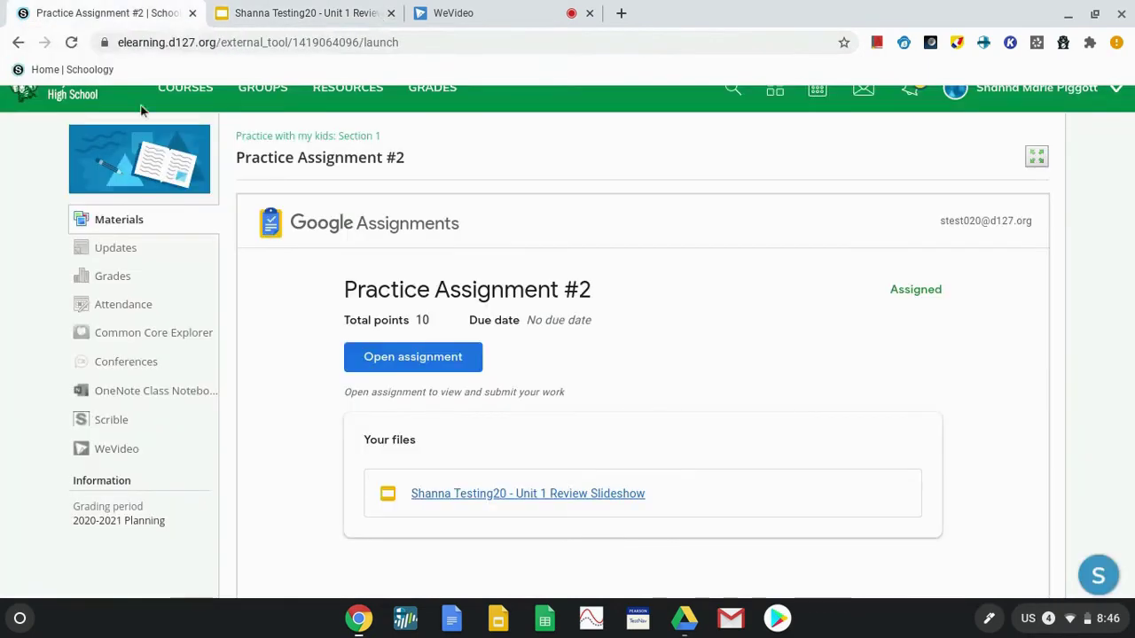
- Open Practice Assignment #2 in Google Assignments and look through the recent Drive files that can be attached, without adding any
{"action": "left_click", "coordinate": [400, 358]}
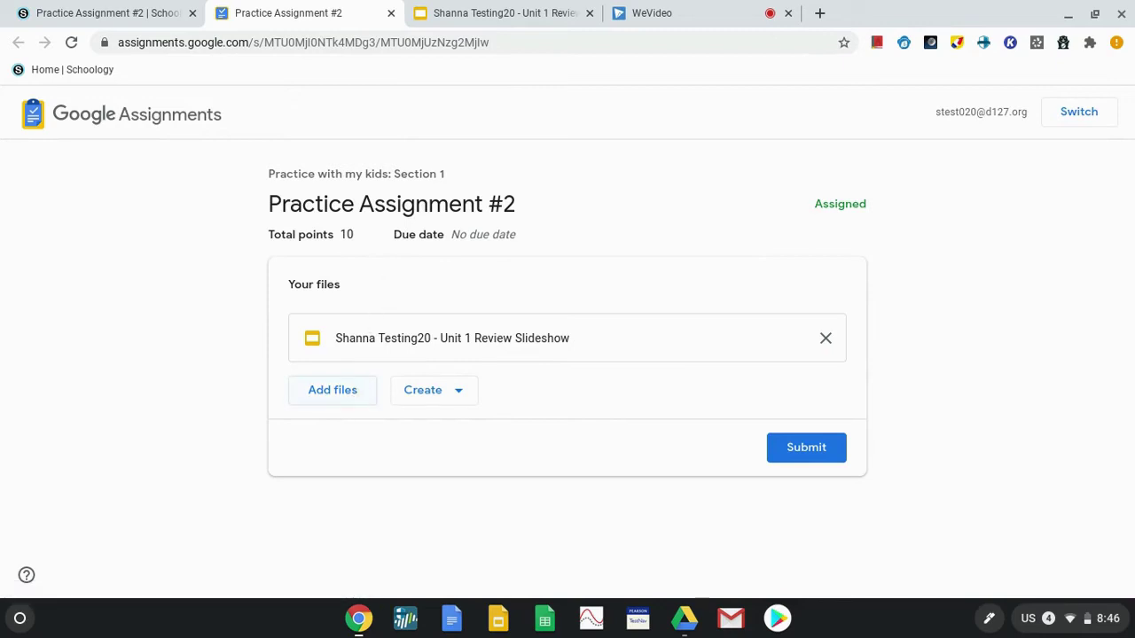
{"action": "left_click", "coordinate": [355, 394]}
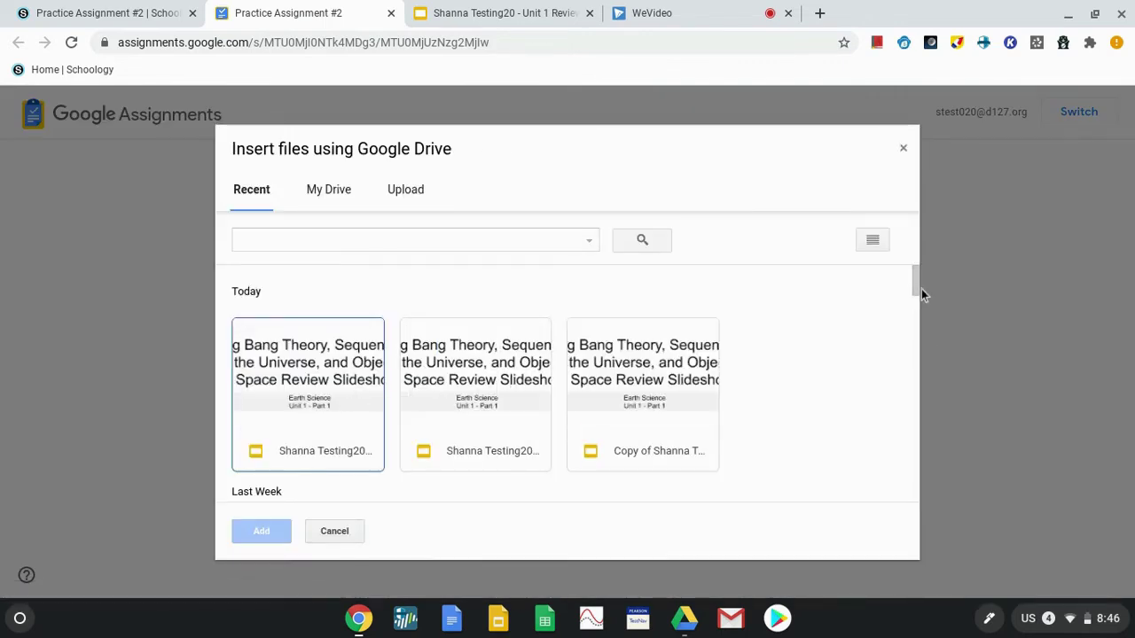
{"action": "mouse_move", "coordinate": [918, 288]}
{"action": "left_mouse_down"}
{"action": "mouse_move", "coordinate": [914, 507]}
{"action": "mouse_move", "coordinate": [919, 297]}
{"action": "left_mouse_up"}
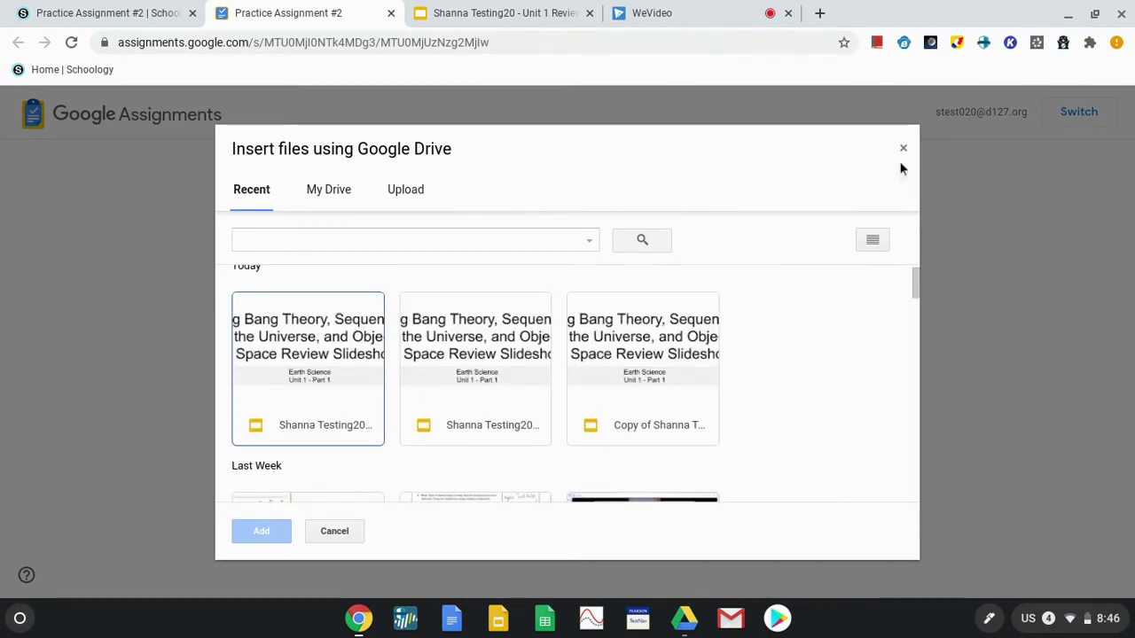
{"action": "left_click", "coordinate": [904, 148]}
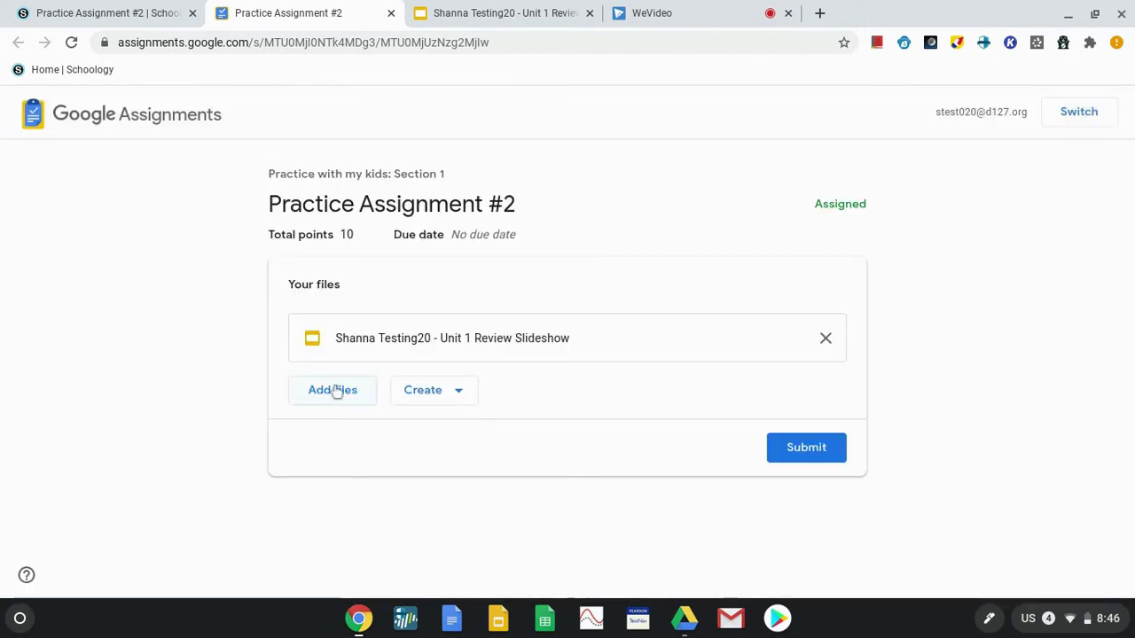
- Check which new file types can be created for Practice Assignment #2, and submit the attached Unit 1 Review Slideshow
{"action": "left_click", "coordinate": [435, 396]}
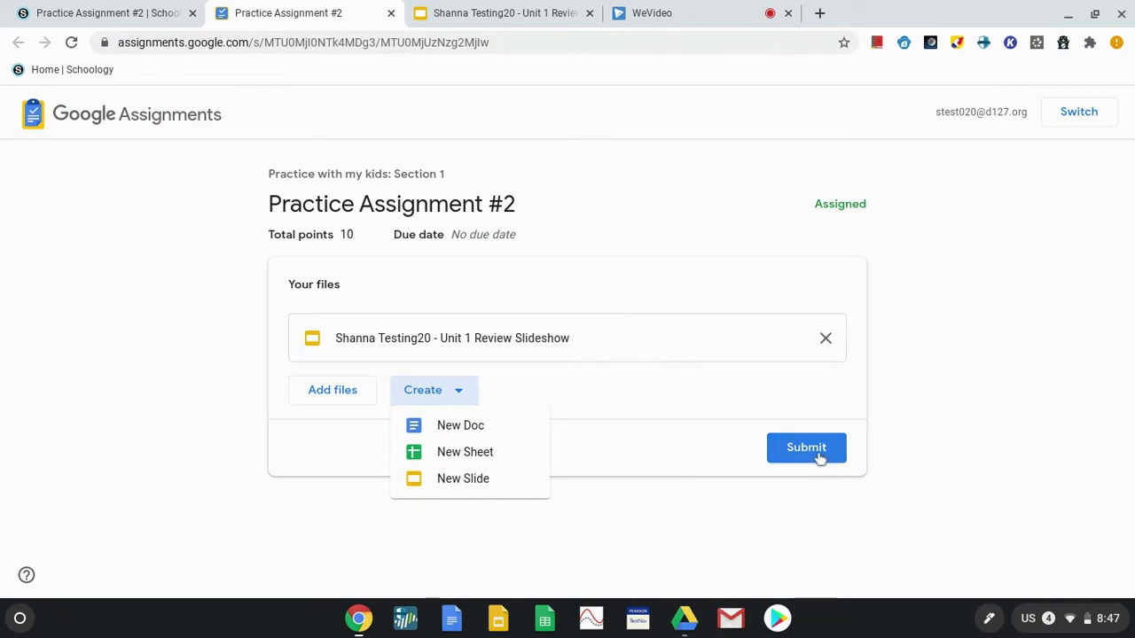
{"action": "left_click", "coordinate": [584, 394]}
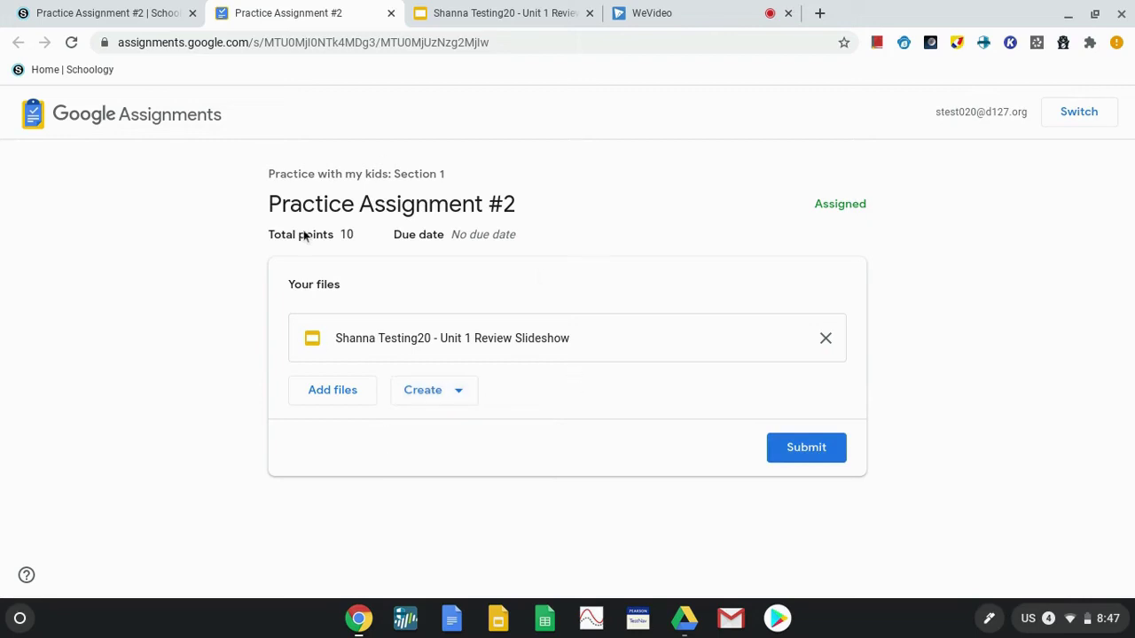
{"action": "left_click", "coordinate": [809, 461]}
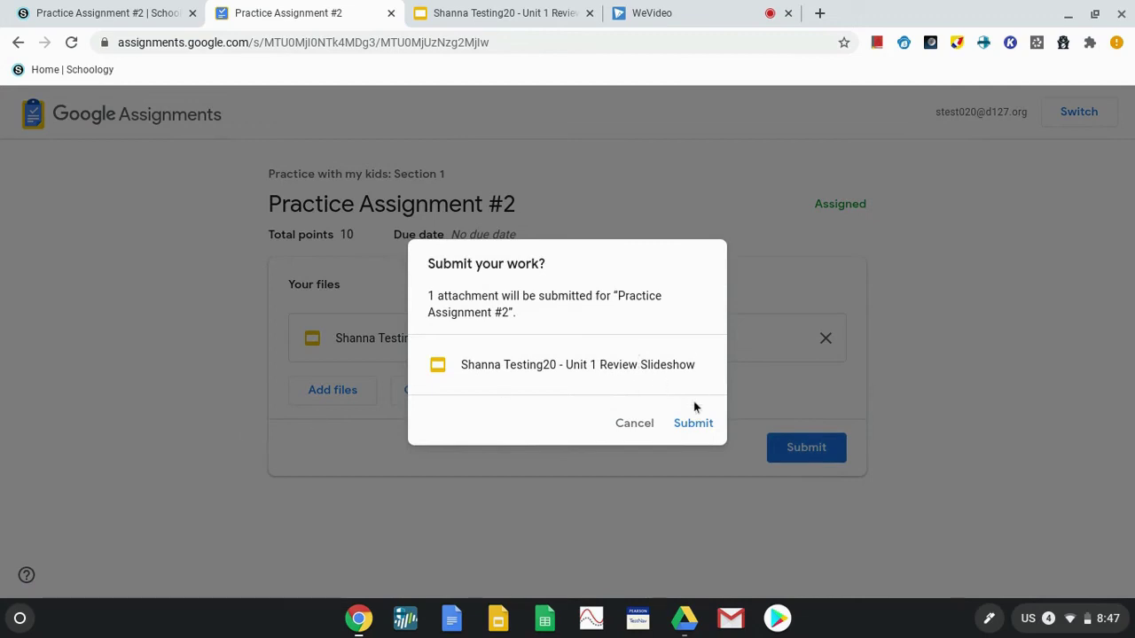
{"action": "left_click", "coordinate": [695, 426]}
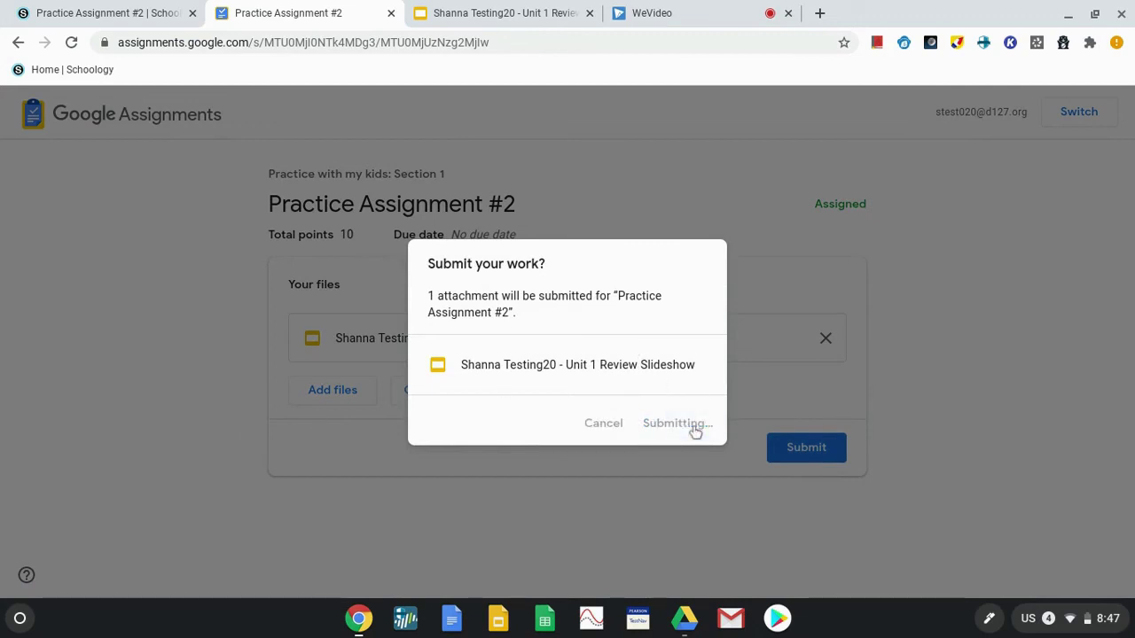
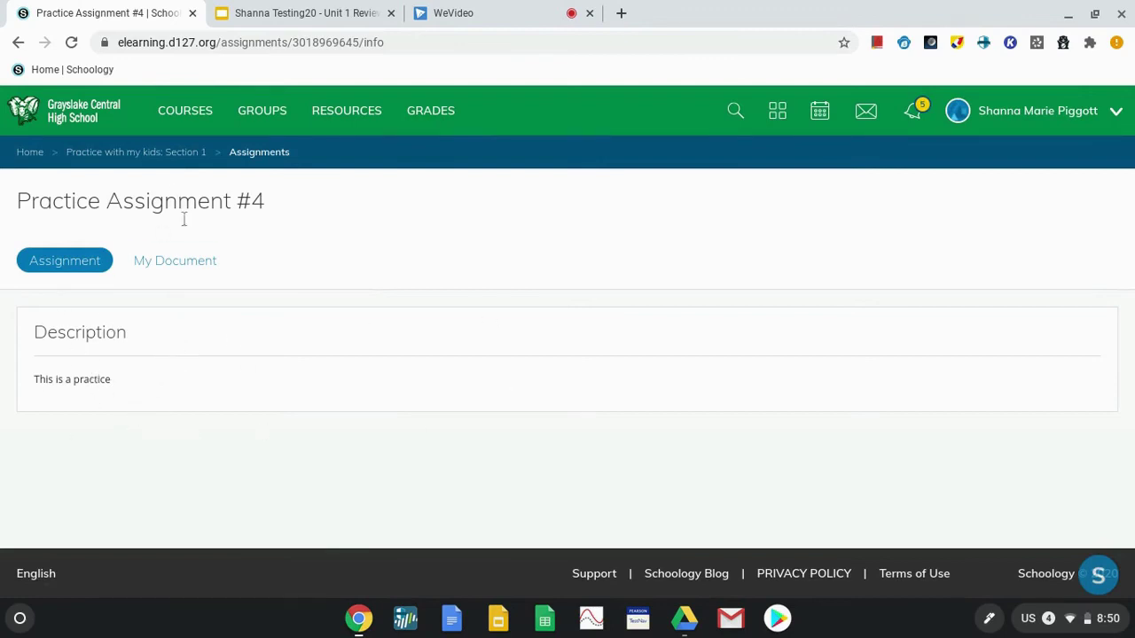
- Open the student's own document for Practice Assignment #4 for editing in Google Slides, check its sharing settings, and return to the assignment
{"action": "left_click", "coordinate": [189, 262]}
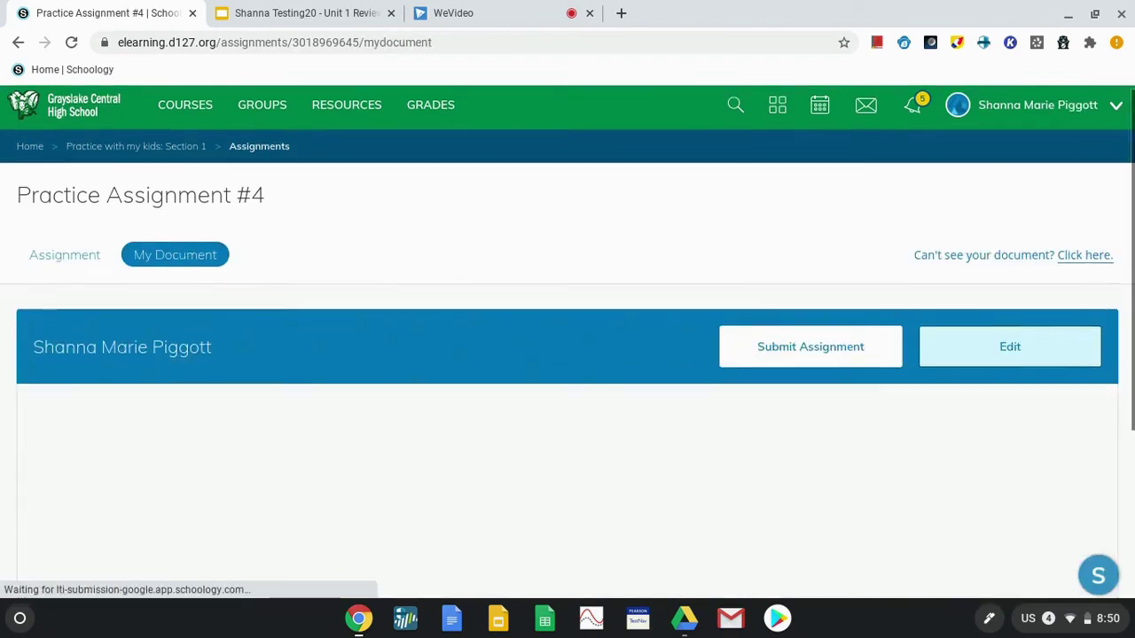
{"action": "scroll", "coordinate": [755, 335], "scroll_direction": "down", "scroll_amount": 2}
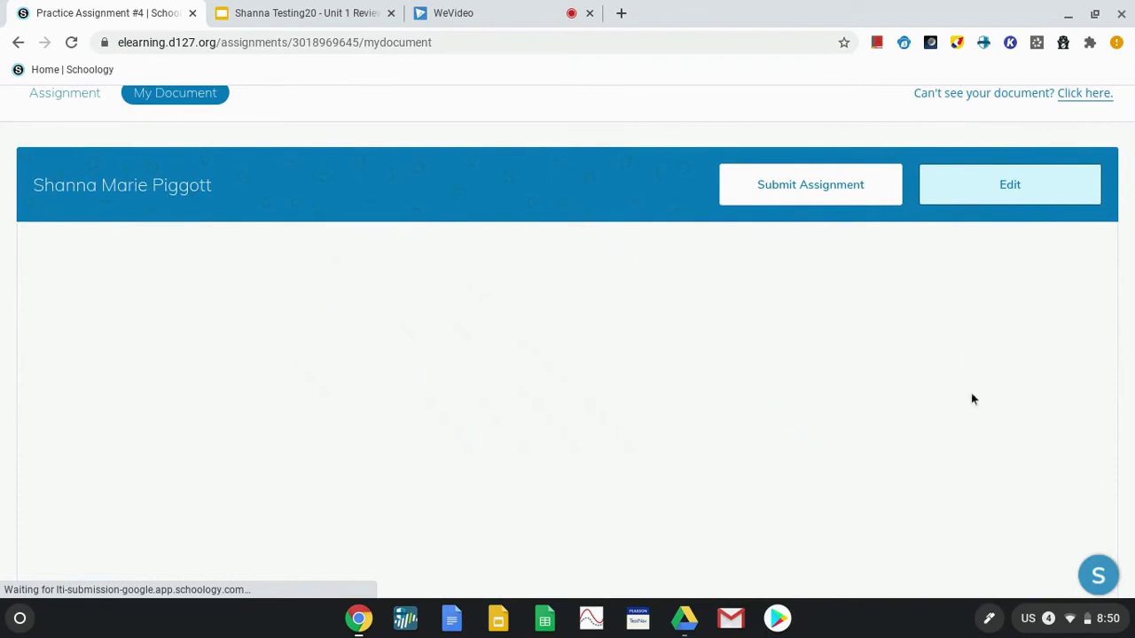
{"action": "left_click", "coordinate": [995, 191]}
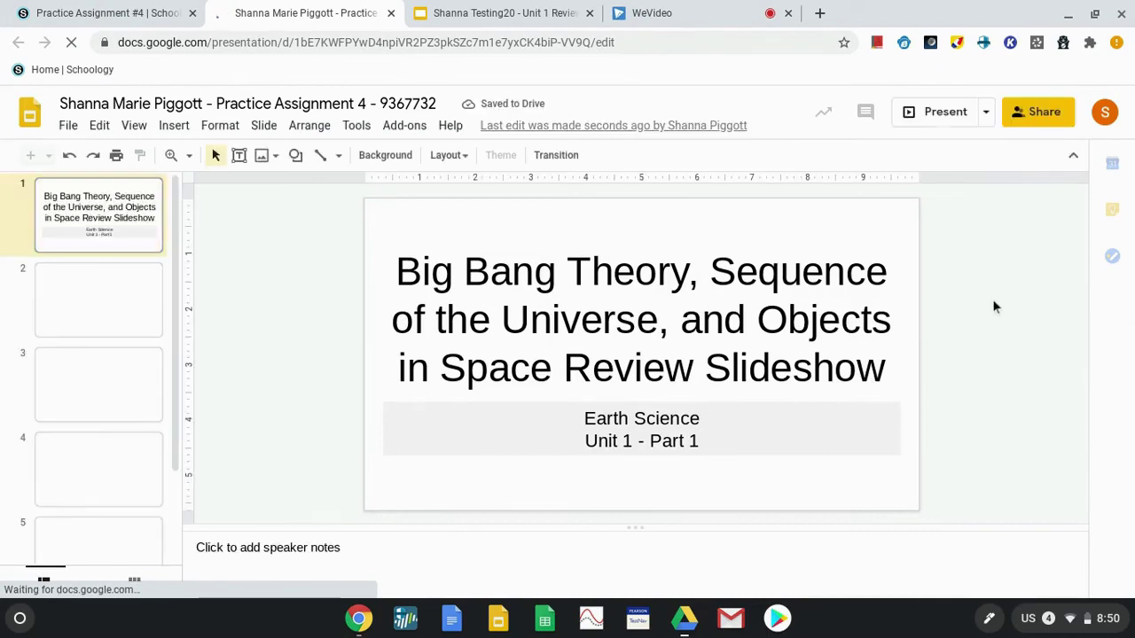
{"action": "left_click", "coordinate": [1033, 113]}
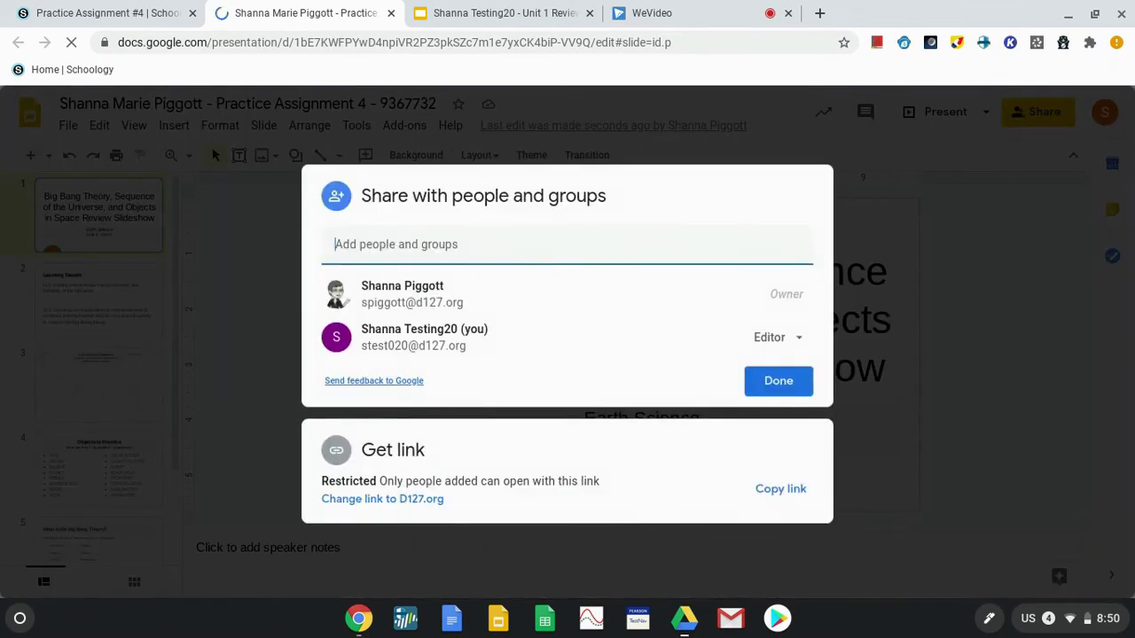
{"action": "left_click", "coordinate": [779, 382]}
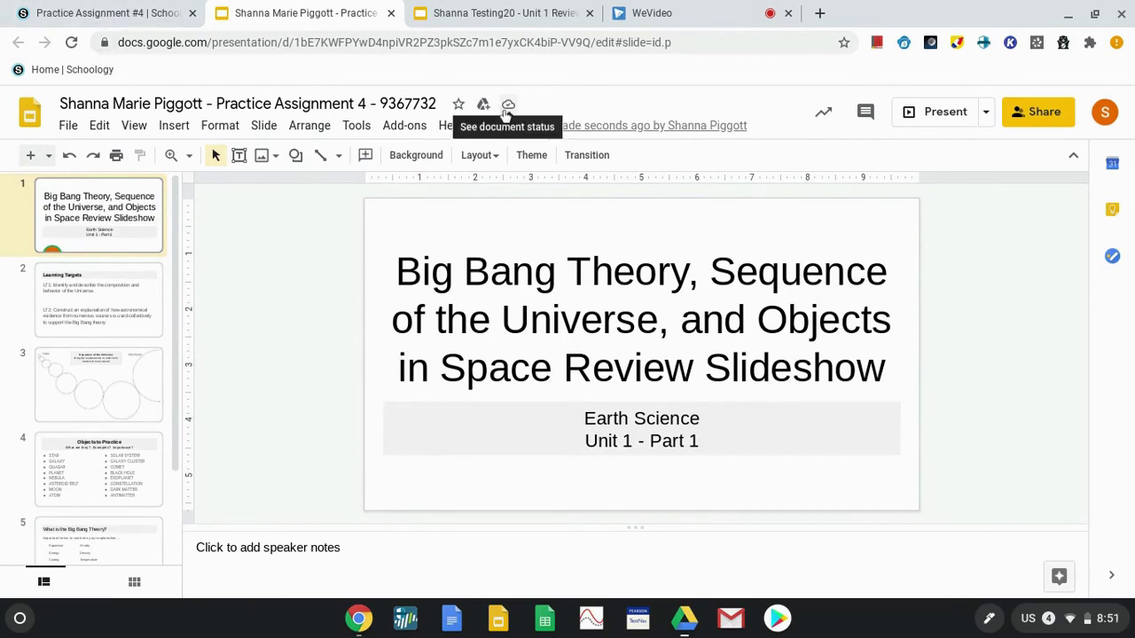
{"action": "left_click", "coordinate": [139, 14]}
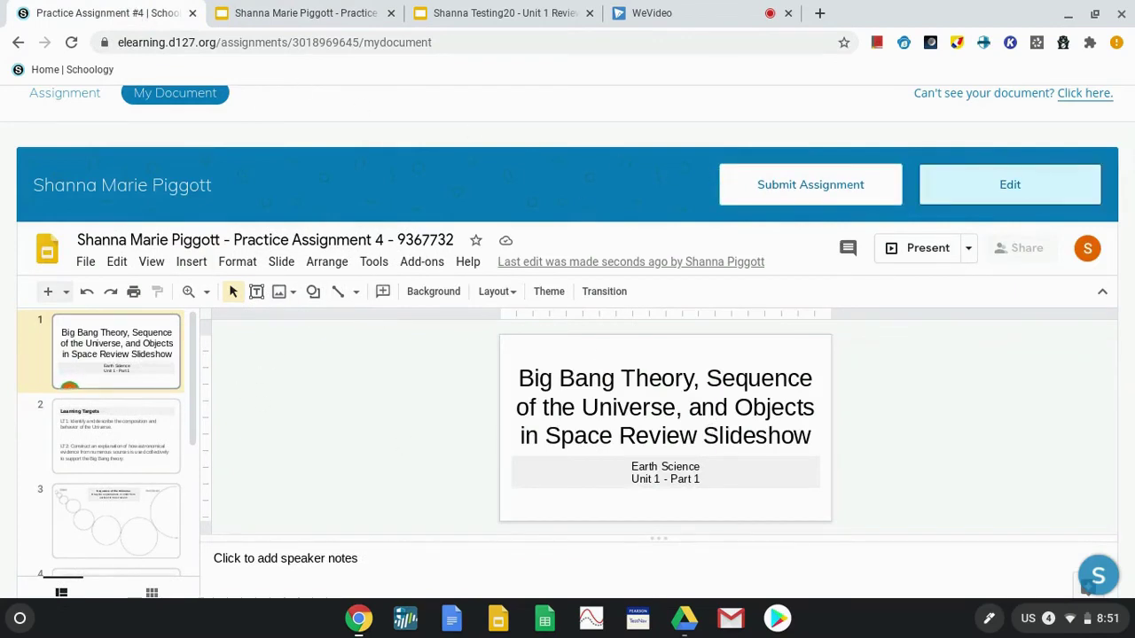
- Submit Practice Assignment #4 with the student's slideshow and close the submission notice
{"action": "left_click", "coordinate": [758, 191]}
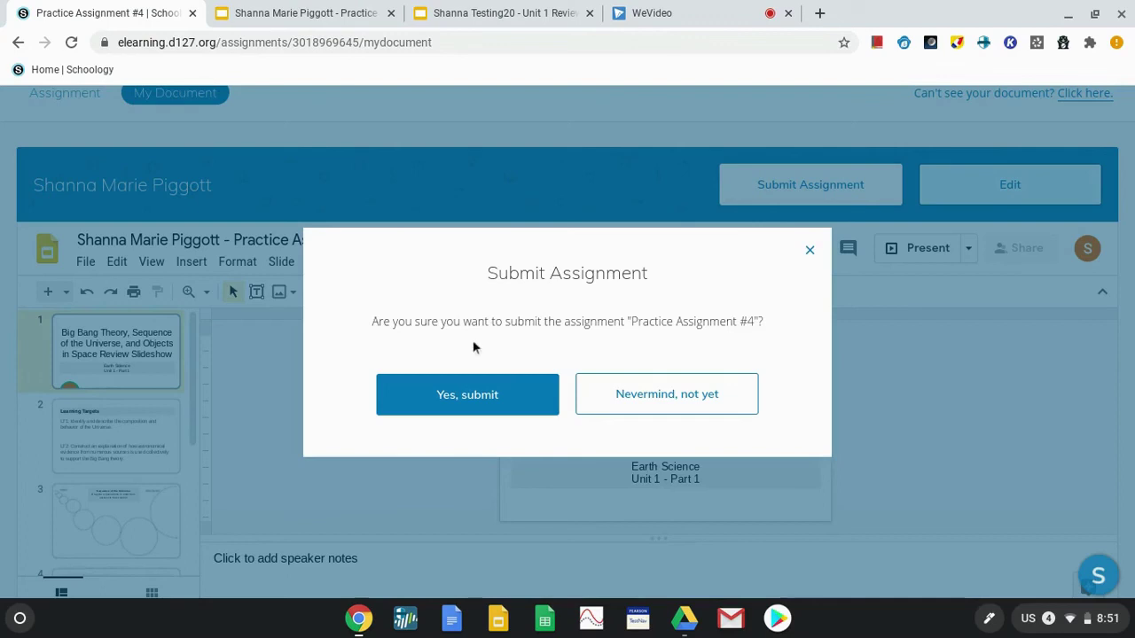
{"action": "left_click", "coordinate": [477, 402]}
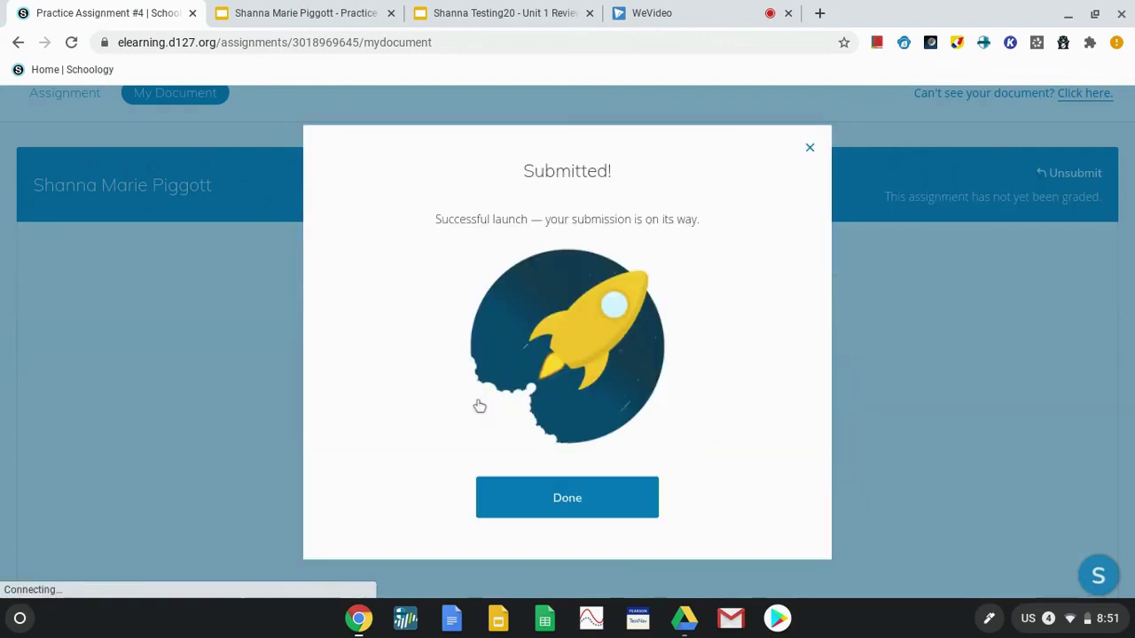
{"action": "left_click", "coordinate": [534, 499]}
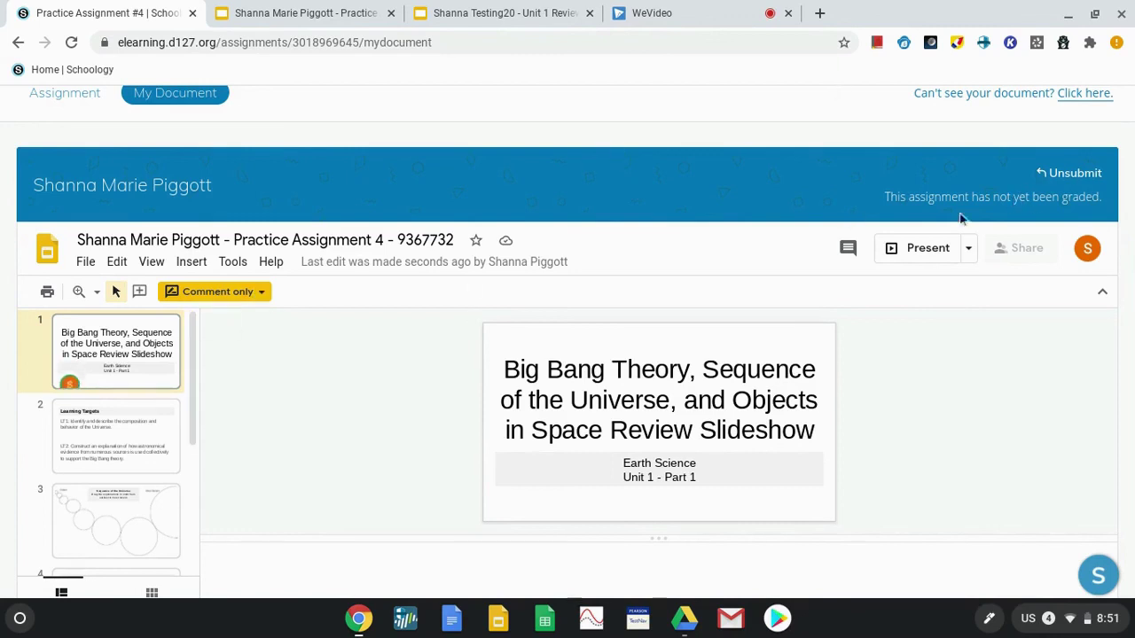
- Check the student's access level on the submitted Practice Assignment #4 slideshow
{"action": "left_click", "coordinate": [247, 295]}
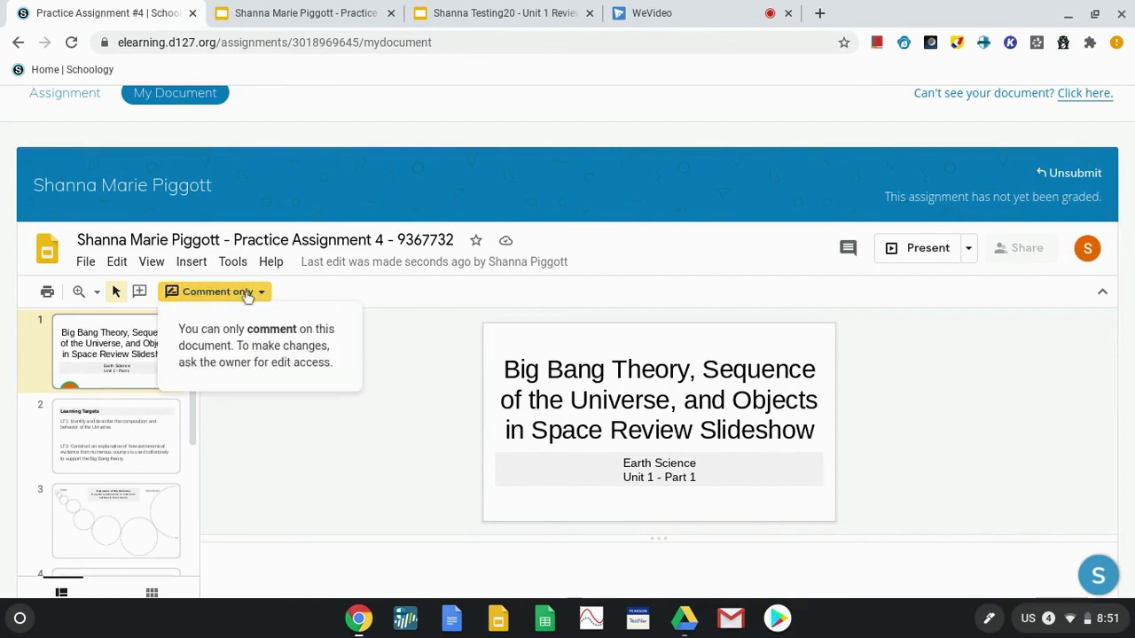
{"action": "left_click", "coordinate": [247, 295]}
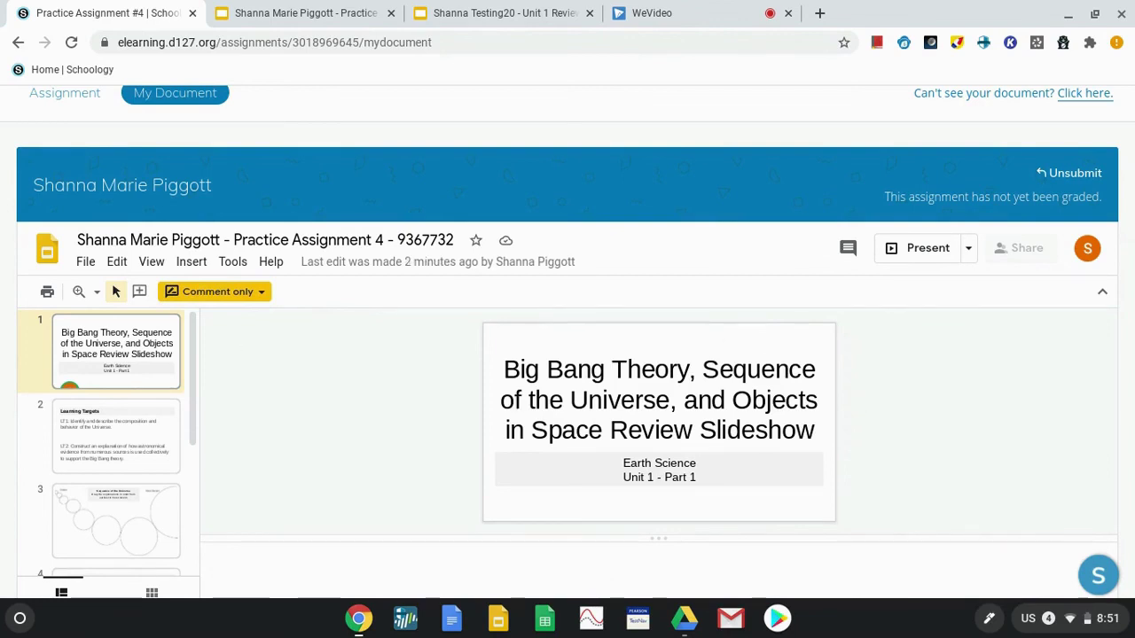
{"action": "scroll", "coordinate": [568, 355], "scroll_direction": "up", "scroll_amount": 2}
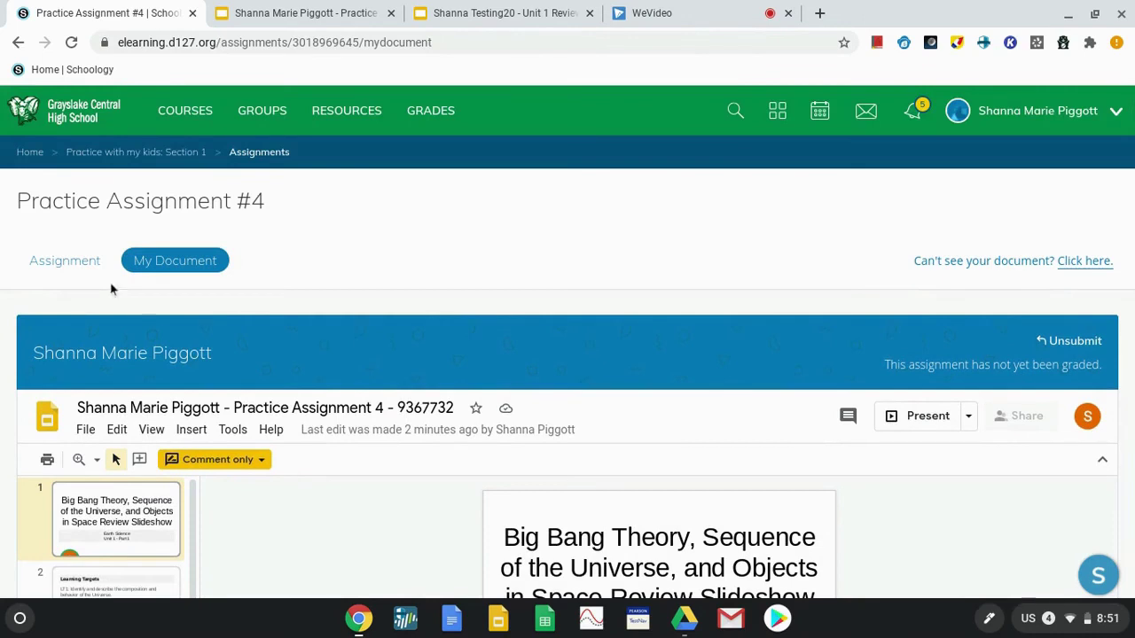